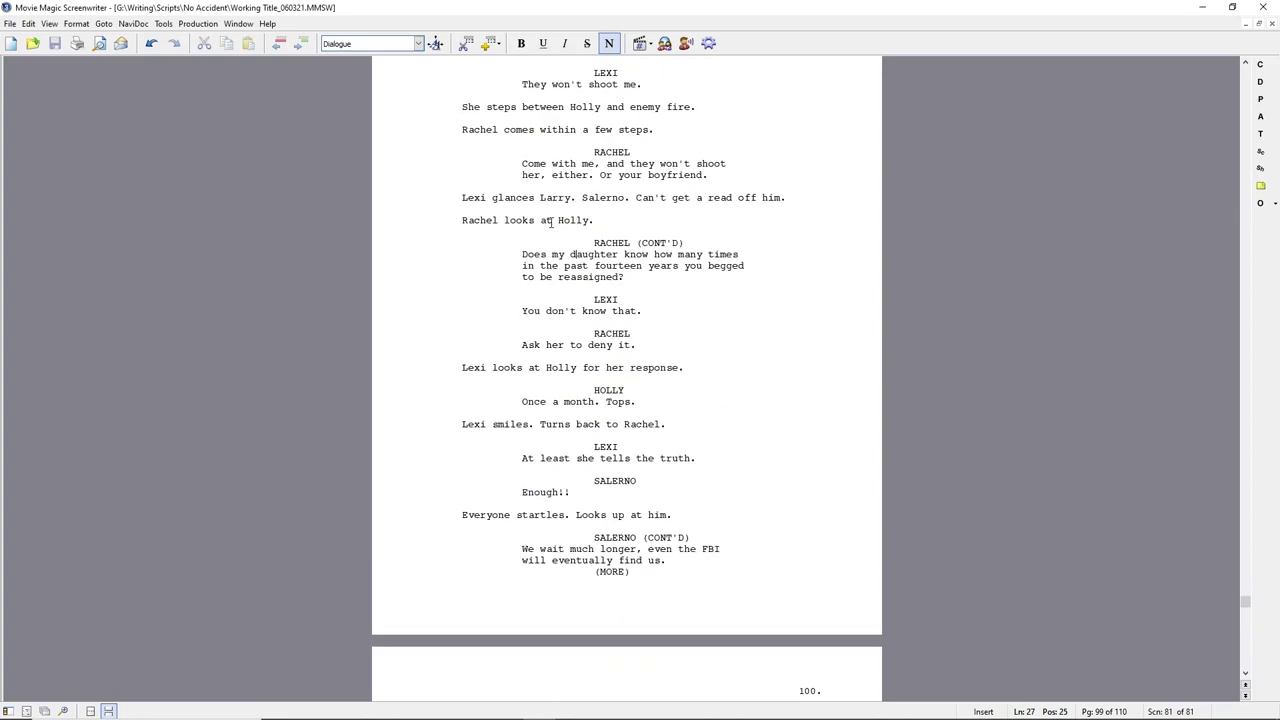
# - Save a dated copy of the script as Working Title_060421 in the No Accident folder
pyautogui.click(520, 312)
pyautogui.hotkey('ctrl', 'shift', 's')
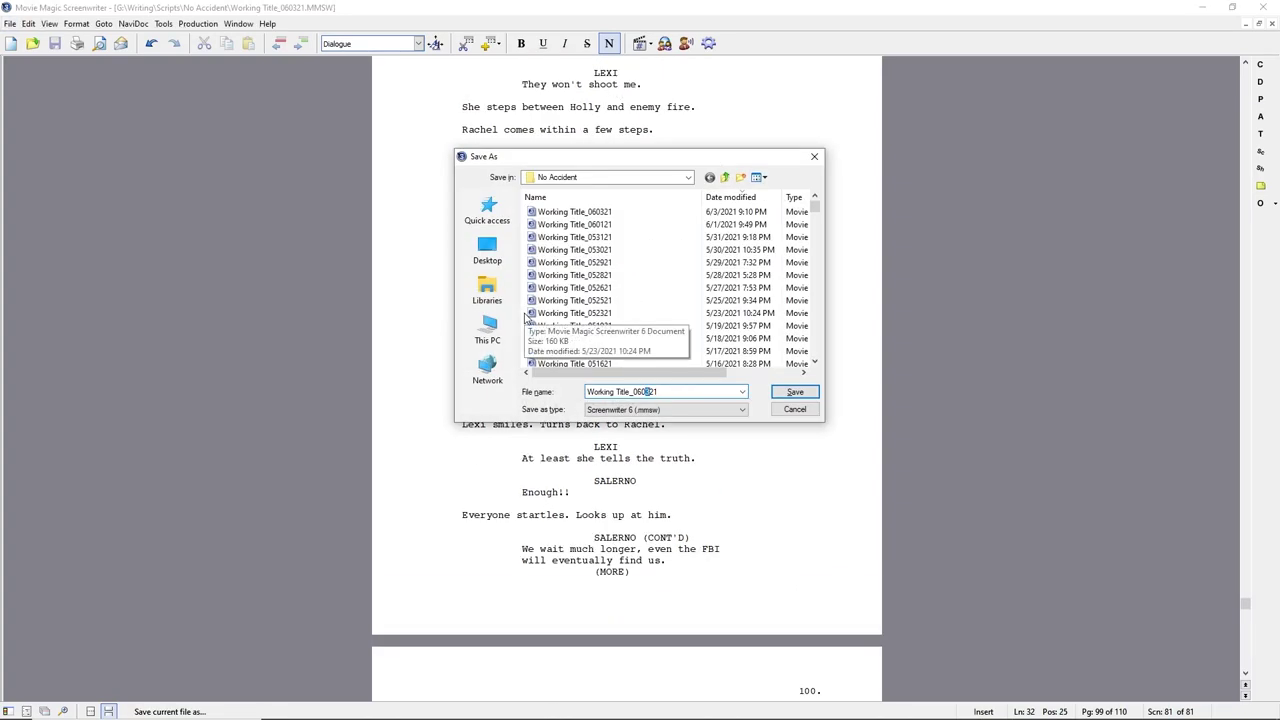
pyautogui.write('4')
pyautogui.press('Return')
# - Reword Lexi's reply to Rachel on page 99 as "You can't possibly know that."
pyautogui.write("You can't possibly")
pyautogui.press('Delete')
pyautogui.press('Delete')
pyautogui.press('Delete')
pyautogui.press('Delete')
pyautogui.press('Delete')
pyautogui.press('Delete')
pyautogui.press('Delete')
pyautogui.press('Delete')
pyautogui.press('Delete')
pyautogui.press('Delete')
# - Replace Rachel's line "Ask her to deny it." with "Don't take my word for it."
pyautogui.press('Down')
pyautogui.press('Down')
pyautogui.press('Home')
pyautogui.hotkey('shift', 'End')
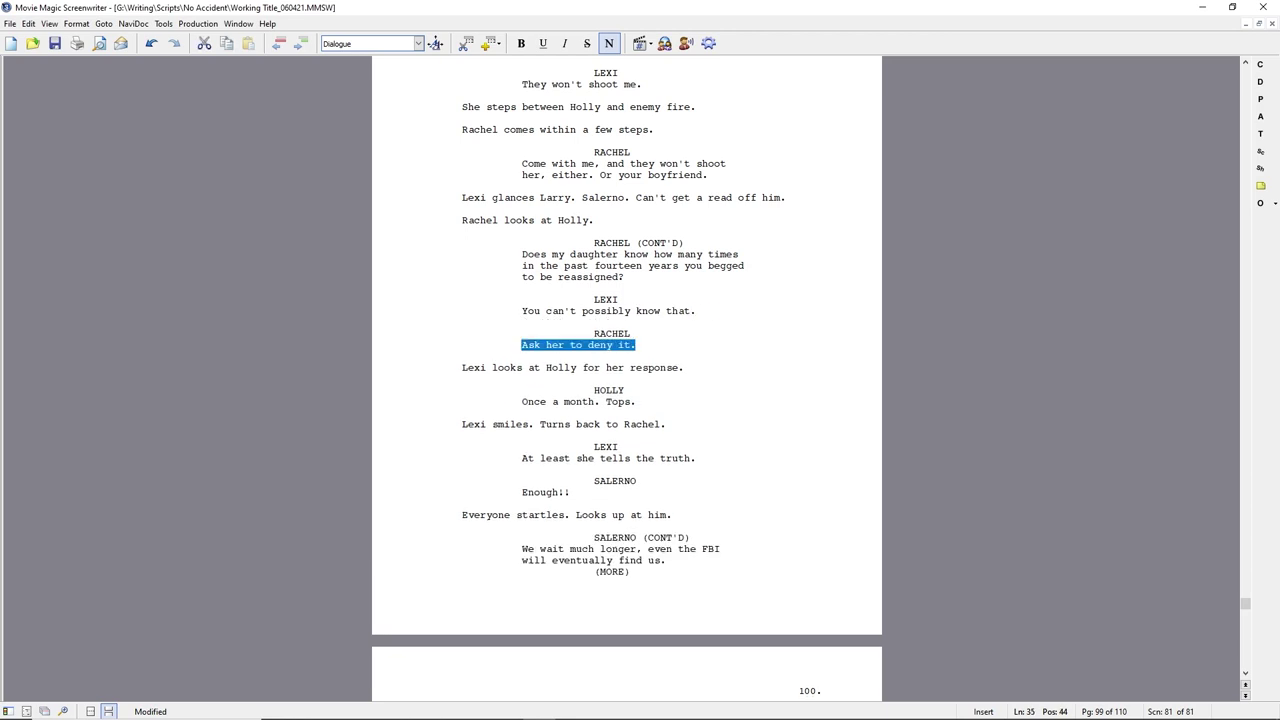
pyautogui.write("Don't take my word for it.")
# - Rewrite the action line after Rachel's reply as "Lexi turns to Holly, half-afraid of what she'll hear."
pyautogui.click(618, 368)
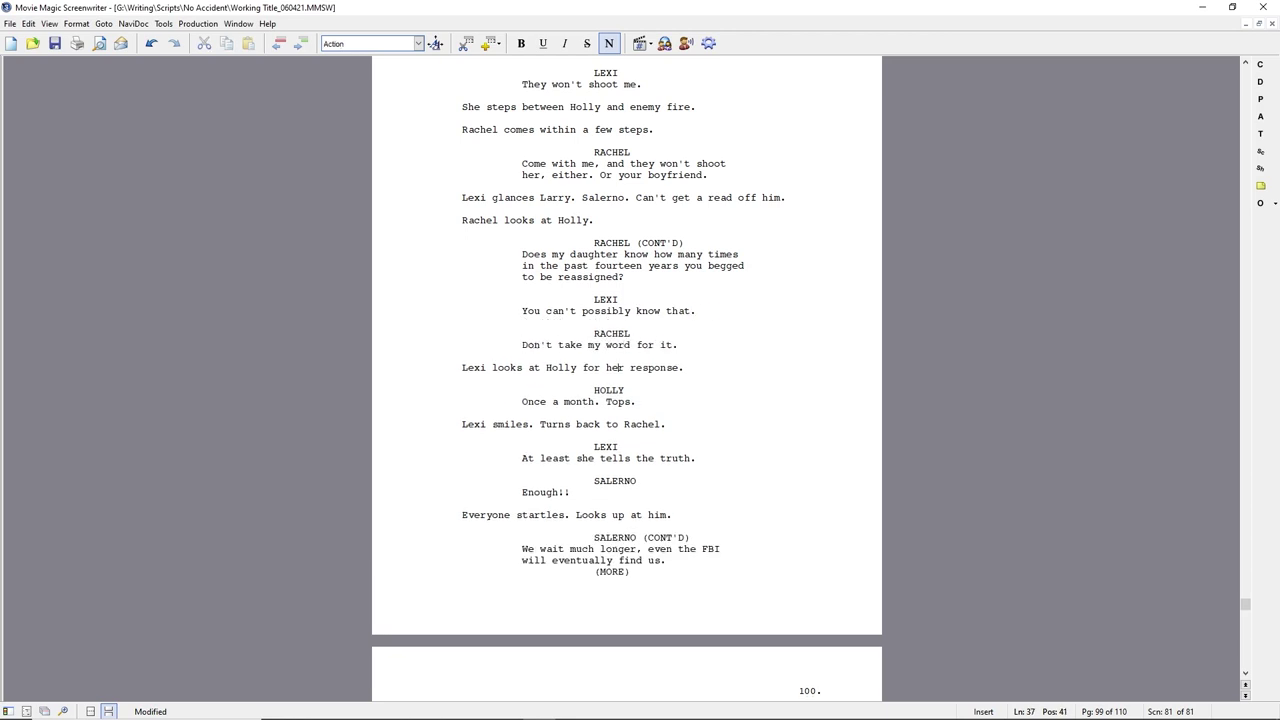
pyautogui.hotkey('ctrl', 'Left')
pyautogui.hotkey('ctrl', 'Left')
pyautogui.hotkey('ctrl', 'Left')
pyautogui.write('turns to Holly, despe')
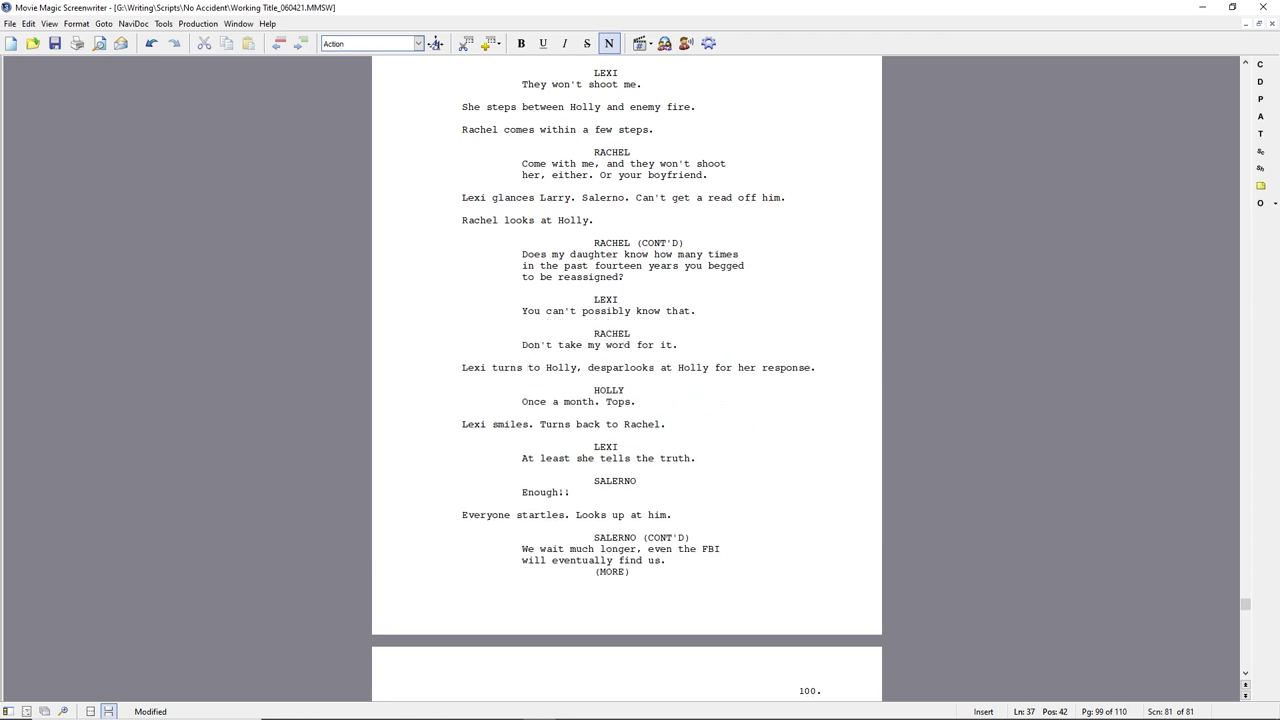
pyautogui.press('BackSpace')
pyautogui.press('BackSpace')
pyautogui.press('BackSpace')
pyautogui.press('BackSpace')
pyautogui.press('BackSpace')
pyautogui.write("half-afraid of what she'll hear.L")
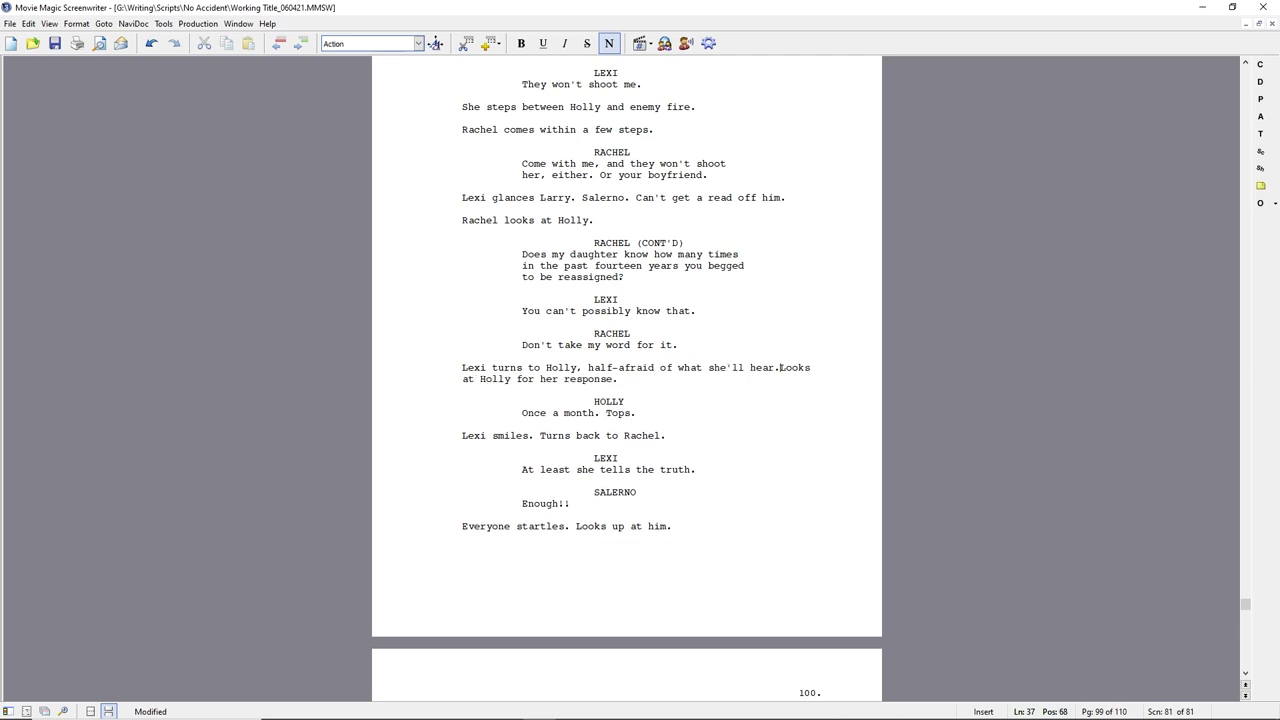
pyautogui.hotkey('shift', 'End')
pyautogui.press('Delete')
# - Clear Holly's reply and extend the preceding action with "Holly holds her gaze for a long moment."
pyautogui.press('Down')
pyautogui.press('Down')
pyautogui.hotkey('shift', 'Home')
pyautogui.press('Delete')
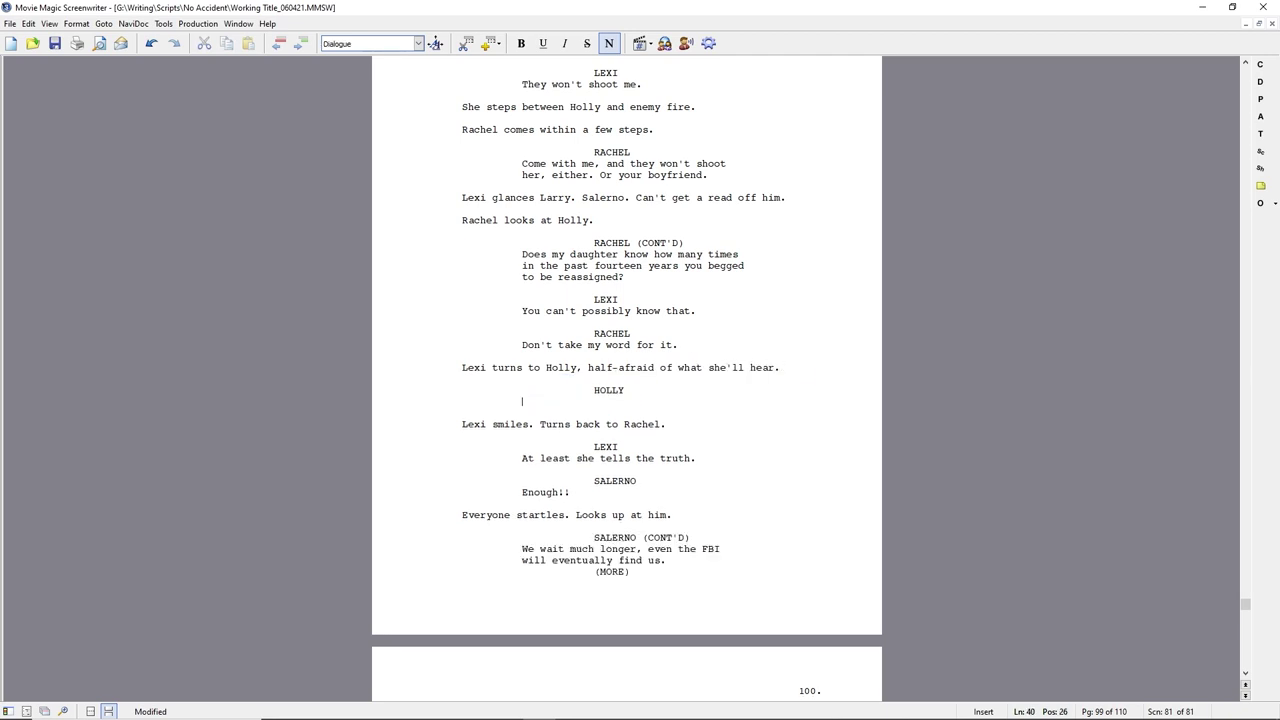
pyautogui.write('Holly holds her gaze for a long moment.')
# - Give Holly the dialogue "Were there days I wanted to pull my hair out?"
pyautogui.press('Return')
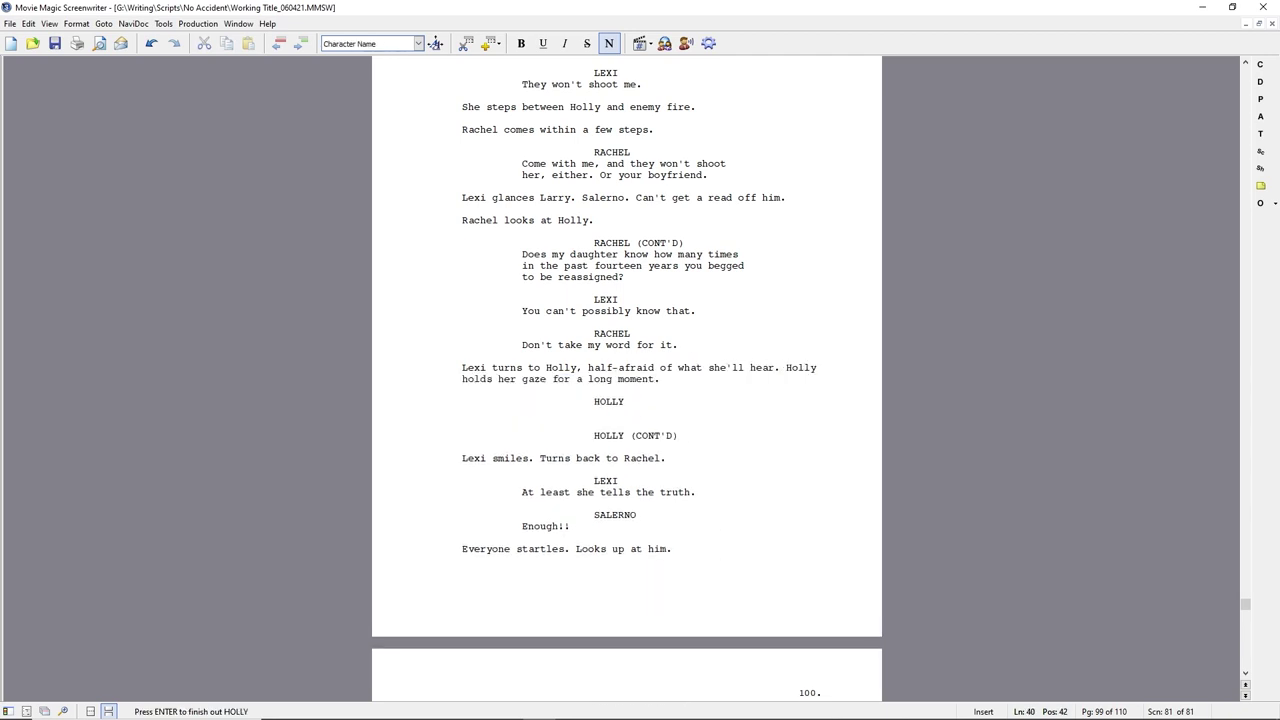
pyautogui.press('Return')
pyautogui.write('Were they')
pyautogui.press('BackSpace')
pyautogui.write('re days I wanted to pull my hair out?')
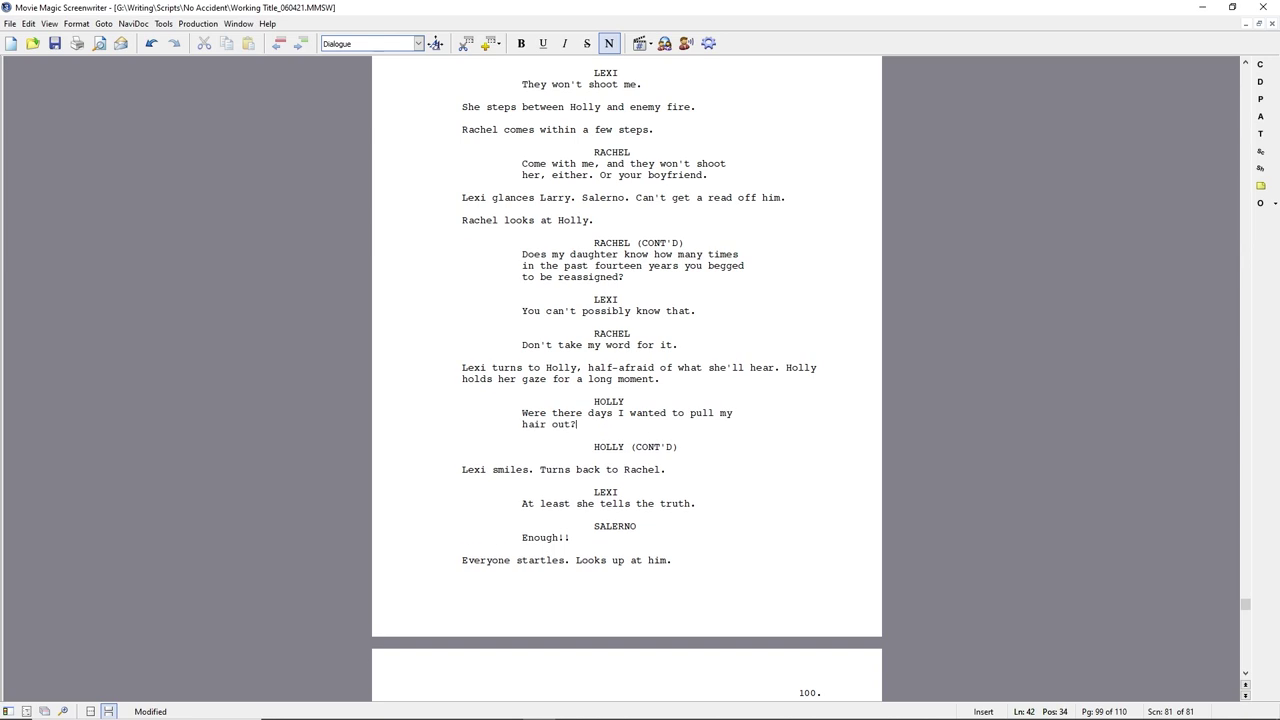
# - Add the parenthetical "to Rachel" in Holly's speech, followed by "Did I sometimes go to bed or wake up wondering"
pyautogui.press('Tab')
pyautogui.write('to Rachel')
pyautogui.press('Return')
pyautogui.write('Did I sometimes go to bed wondering')
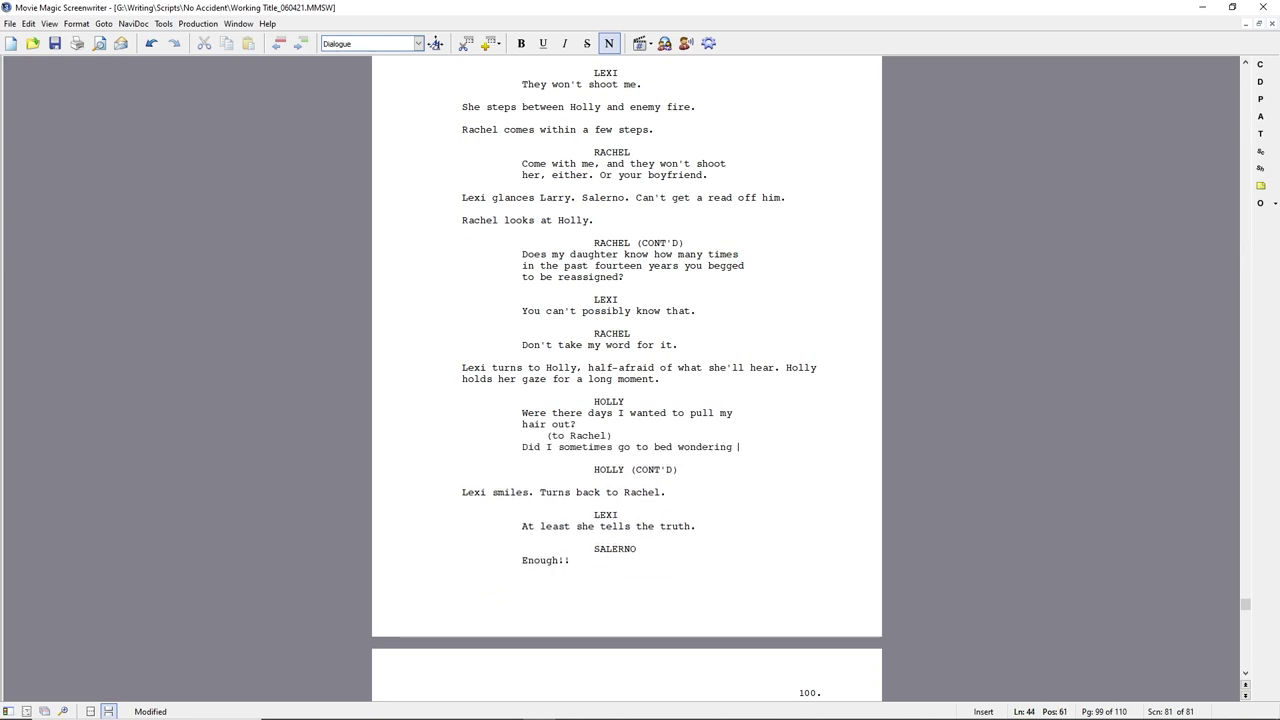
pyautogui.press('BackSpace')
pyautogui.press('BackSpace')
pyautogui.press('BackSpace')
pyautogui.press('BackSpace')
pyautogui.press('BackSpace')
pyautogui.press('BackSpace')
pyautogui.press('BackSpace')
pyautogui.press('BackSpace')
pyautogui.press('BackSpace')
pyautogui.write('or wake up wondering ')
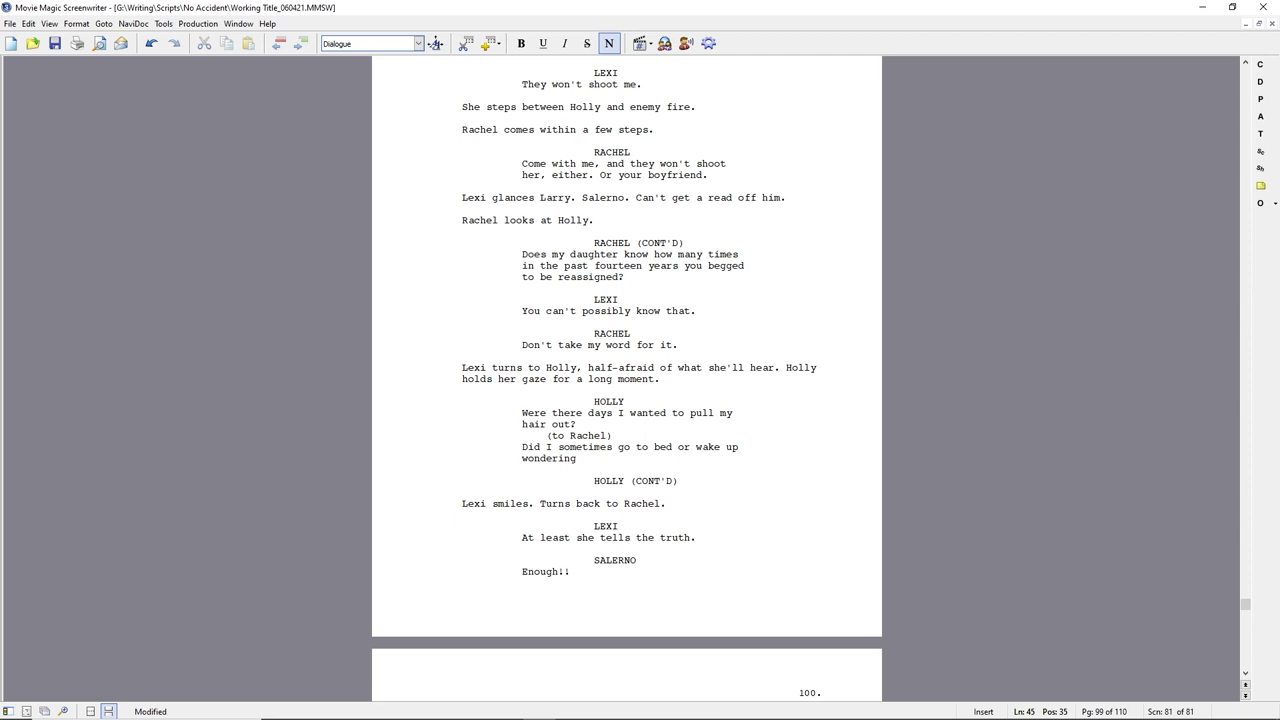
# - Replace "wondering" in Holly's speech with "thinking I was wasting my life raising a kid... that wasn't even mine?"
pyautogui.write('way I was wasting my')
pyautogui.hotkey('shift', 'Home')
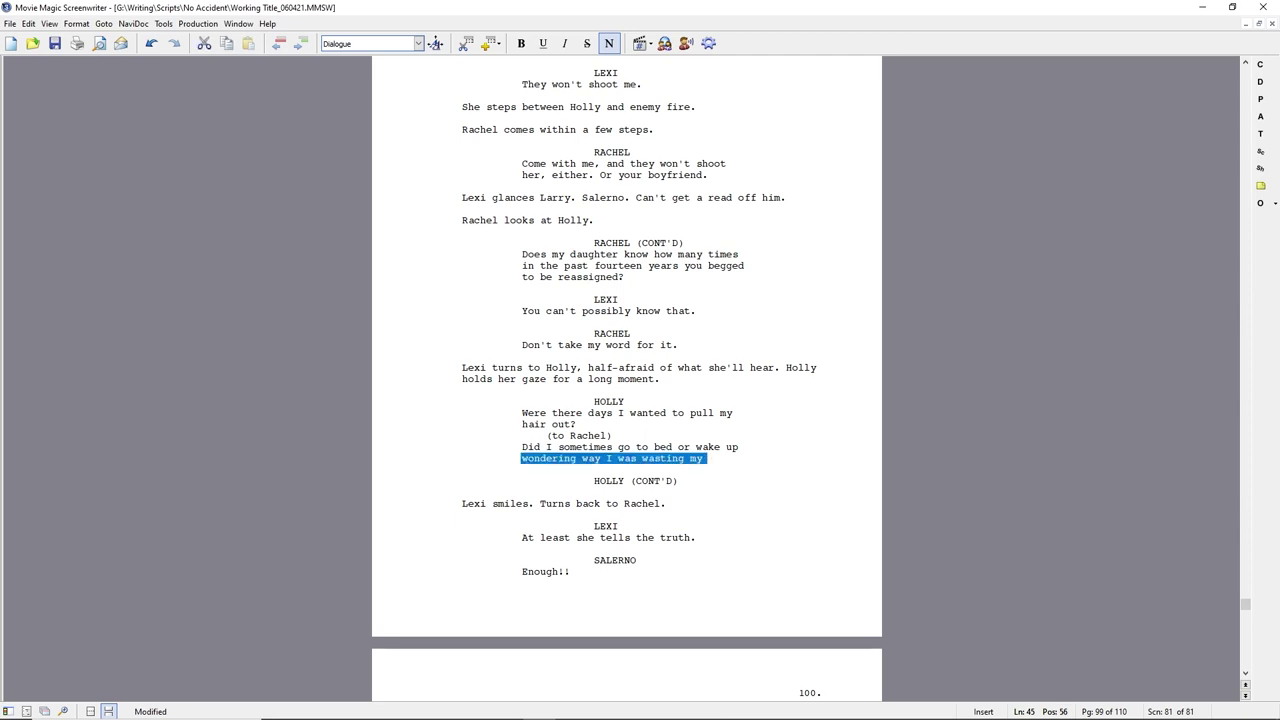
pyautogui.write("thinking I was wasting my life raising a kid... that wasn't even mine?")
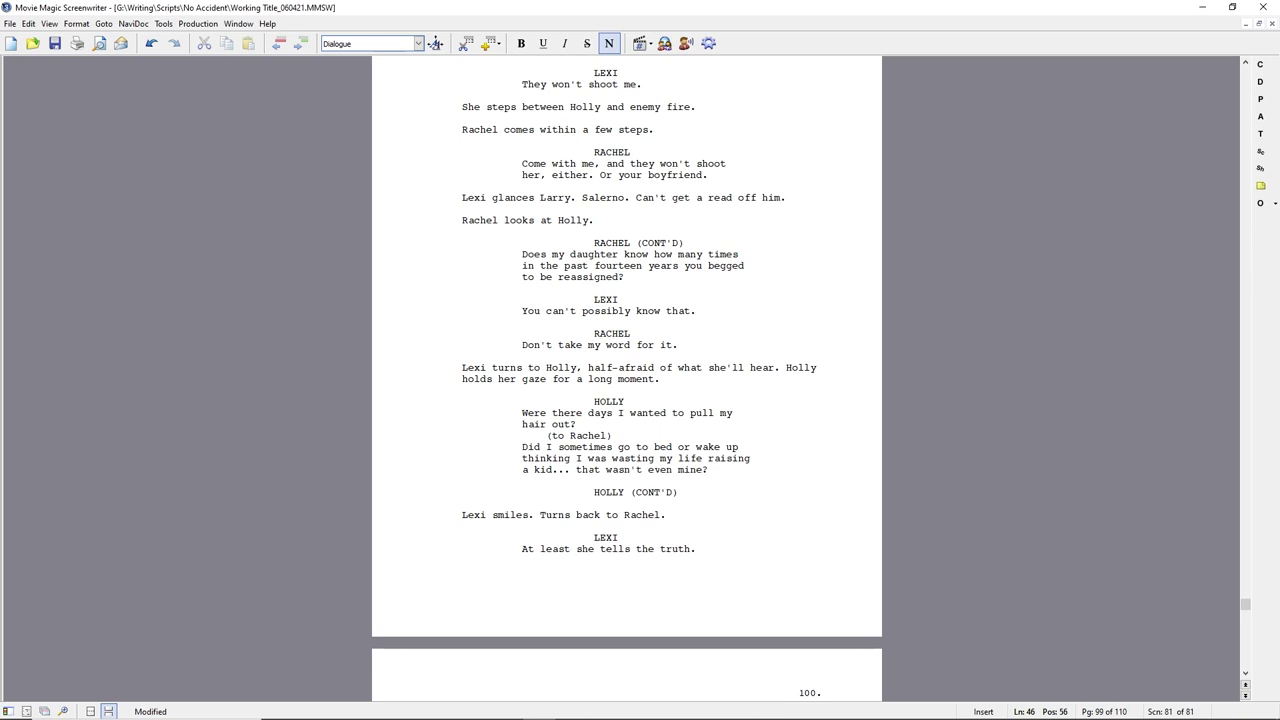
# - Add the action "Lexi chokes back tears." and Lexi's dialogue "Then why'd you stay?"
pyautogui.press('Return')
pyautogui.write('Lexi chokes back tears.')
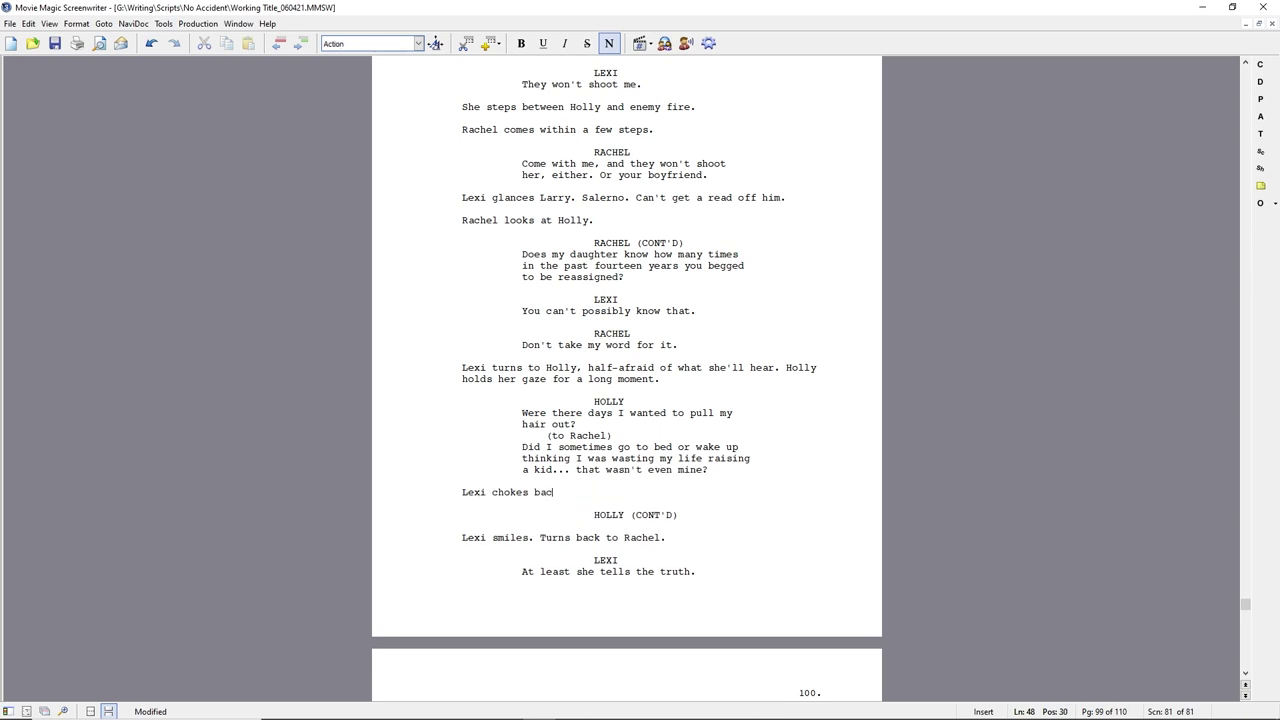
pyautogui.press('Return')
pyautogui.write('LEXI')
pyautogui.press('Return')
pyautogui.write("Then why'd you stay?")
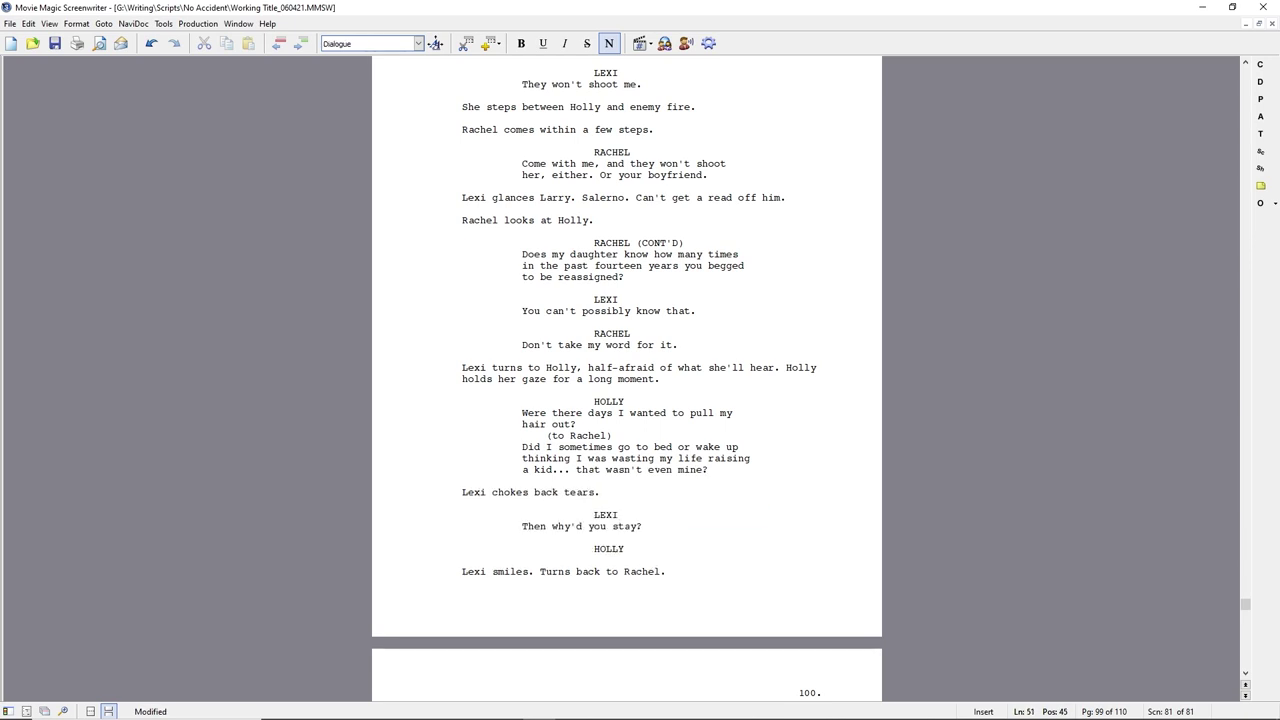
# - Add "Holly gives her a long look. Then looks back at Rachel." and Holly's answer "Because that's what responsible people do. Parents... or just 'aunts.'"
pyautogui.press('Return')
pyautogui.write('Holly gives her a long look. Then looks back at Rachel.')
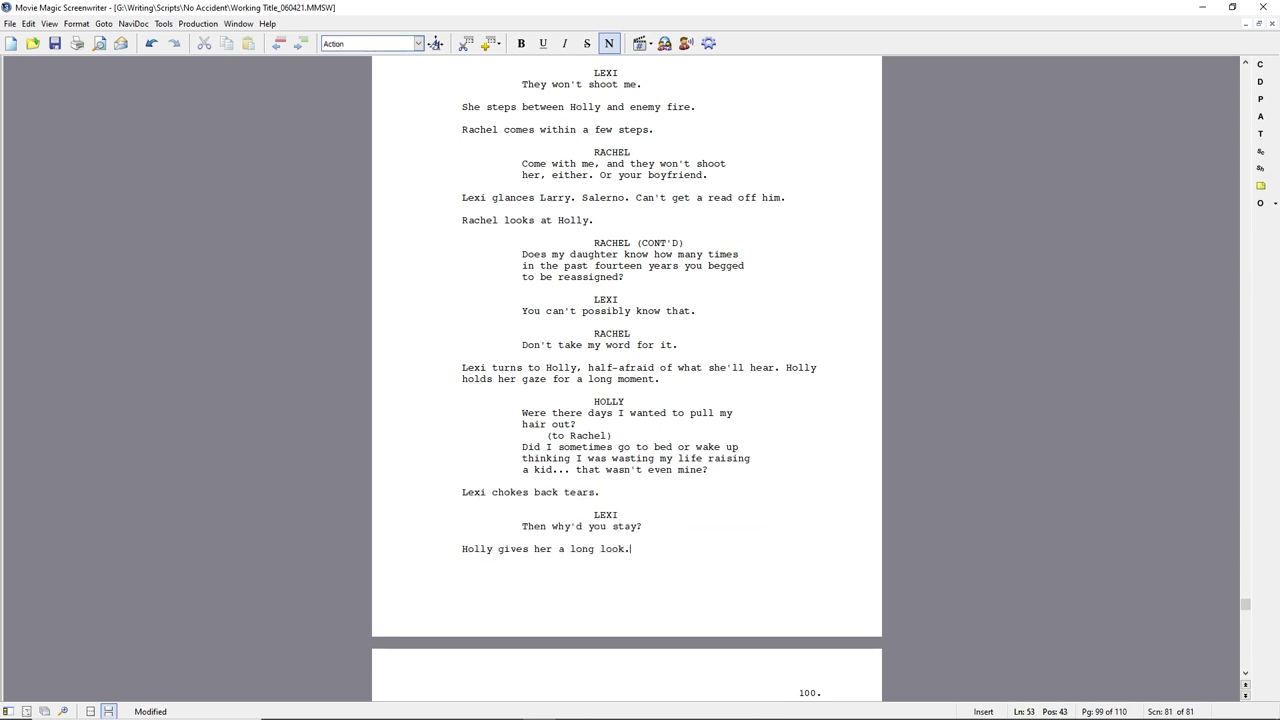
pyautogui.press('Return')
pyautogui.write('HOLLY')
pyautogui.press('Return')
pyautogui.write('Bec')
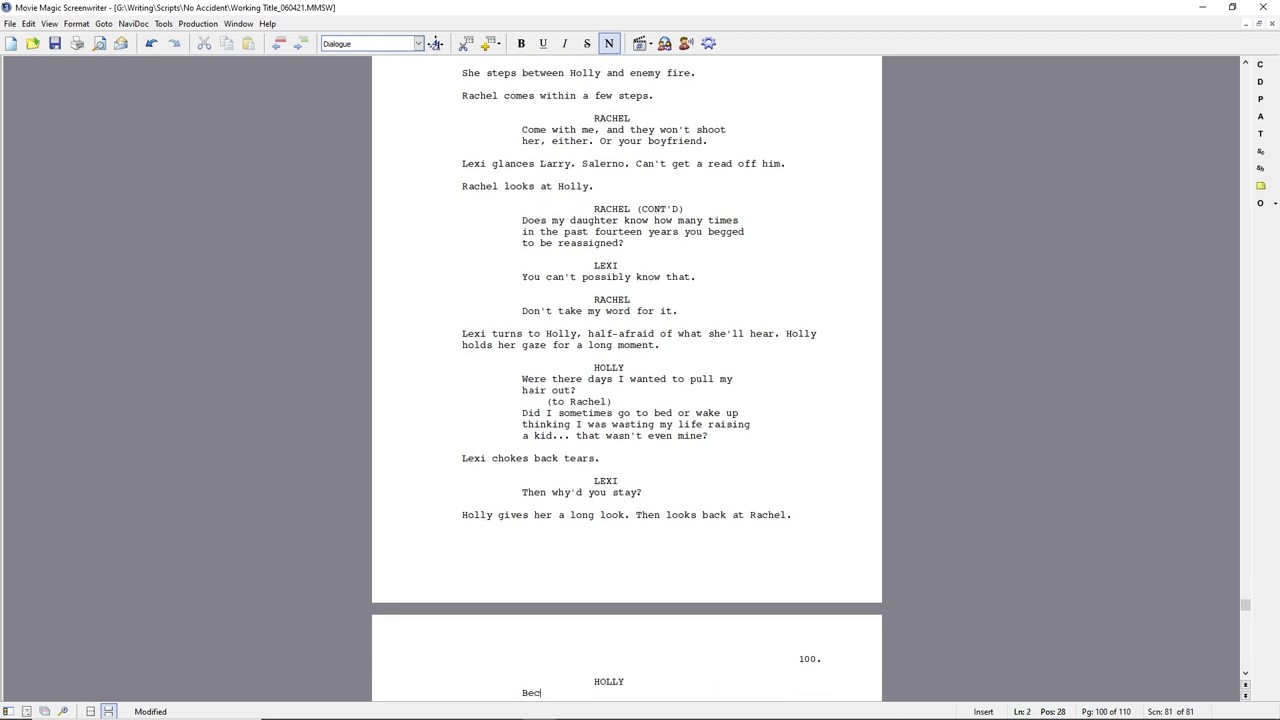
pyautogui.write("ause that's what responsible people do.")
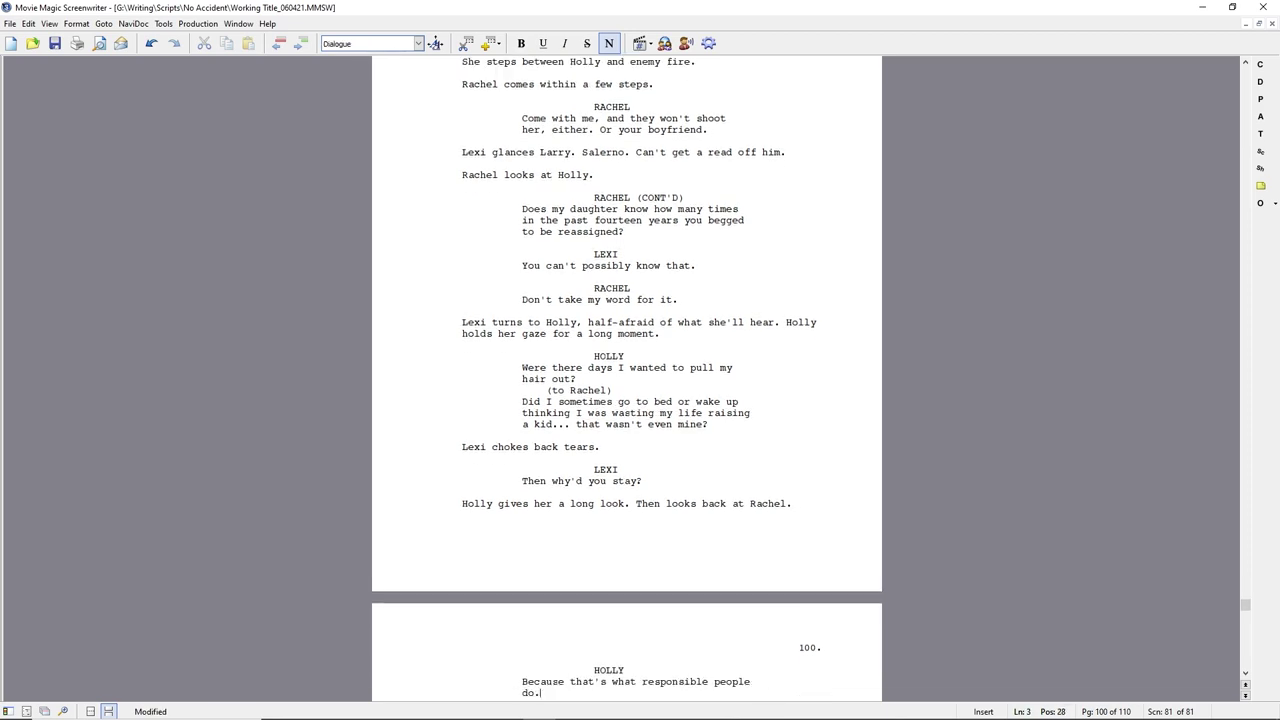
pyautogui.write(' Parents... or just "aunts."')
# - Reword Holly's thought as a direct quotation: "why am I wasting my life raising a kid... that isn't even mine?"
pyautogui.click(571, 413)
pyautogui.write('"why ')
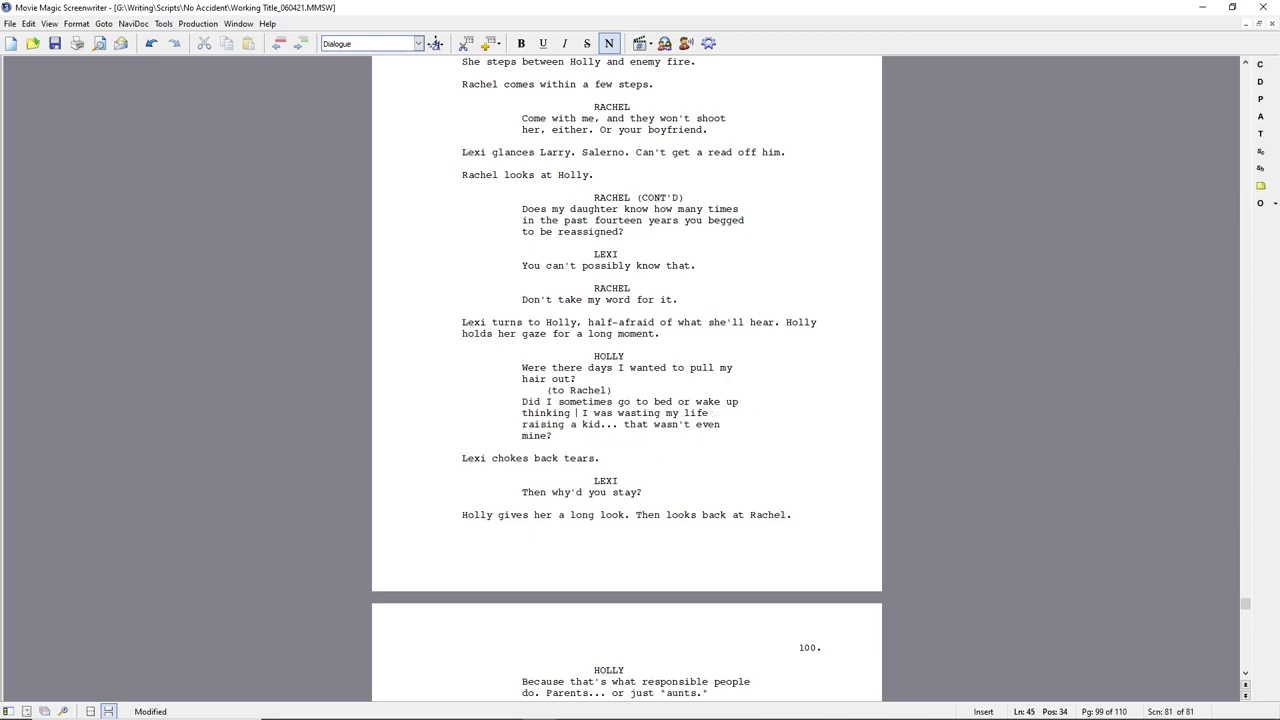
pyautogui.write('am I wasting')
pyautogui.moveTo(684, 413); pyautogui.dragTo(570, 424)
pyautogui.press('Delete')
pyautogui.doubleClick(671, 424)
pyautogui.write("isn't")
pyautogui.click(553, 436)
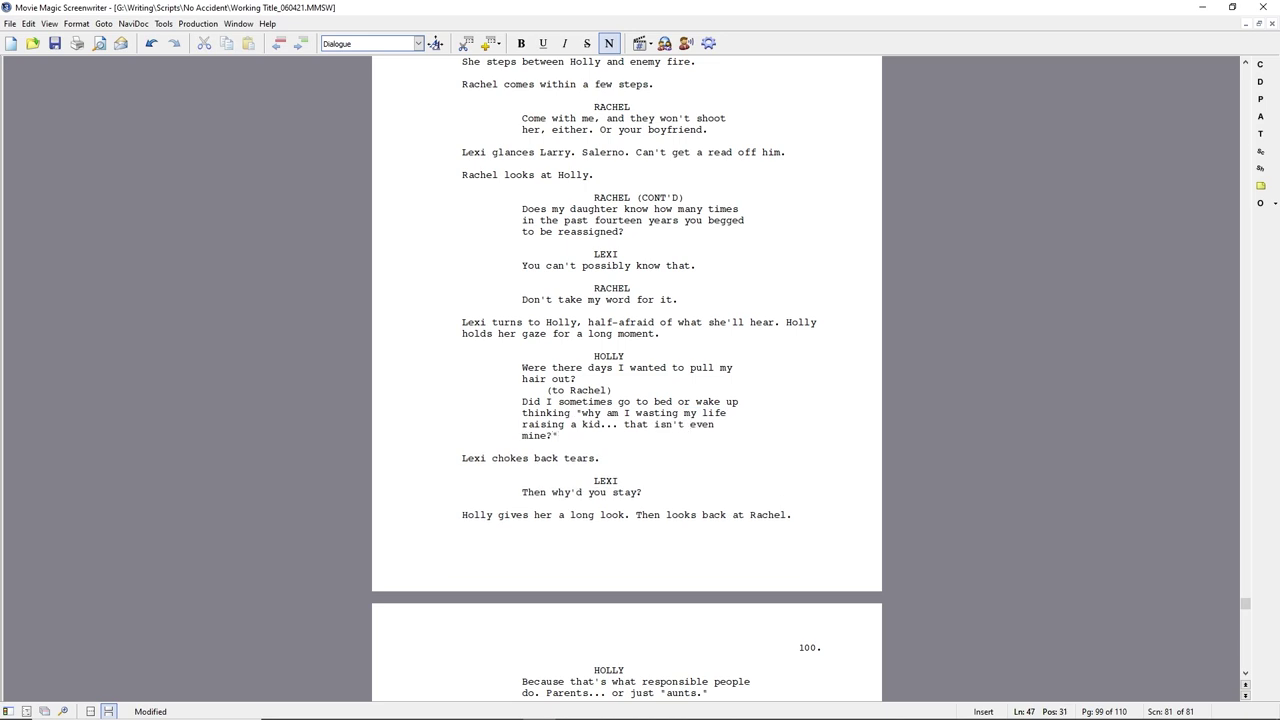
# - Insert "Duty. Responsibility." at the start of Holly's answer on page 100
pyautogui.press('Down')
pyautogui.press('Down')
pyautogui.press('Down')
pyautogui.press('Down')
pyautogui.press('Down')
pyautogui.press('Down')
pyautogui.press('Down')
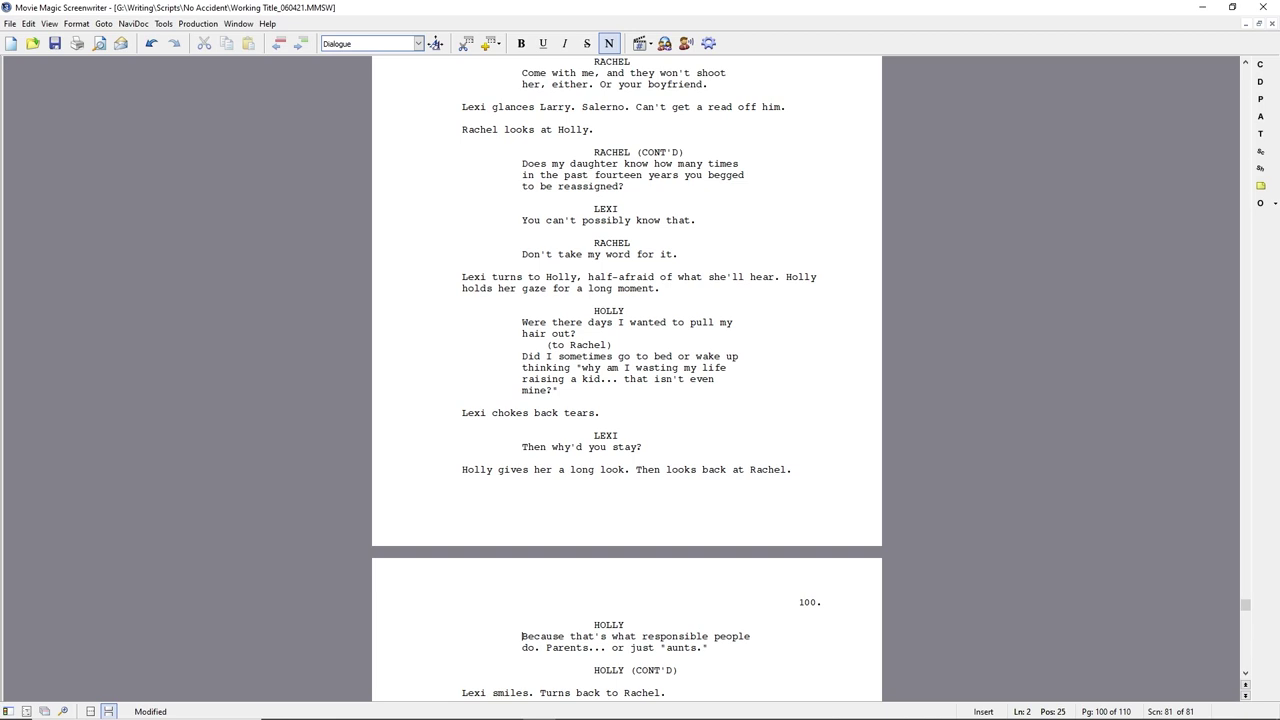
pyautogui.write('Duty.')
pyautogui.write(" Responsibility.Because that's")
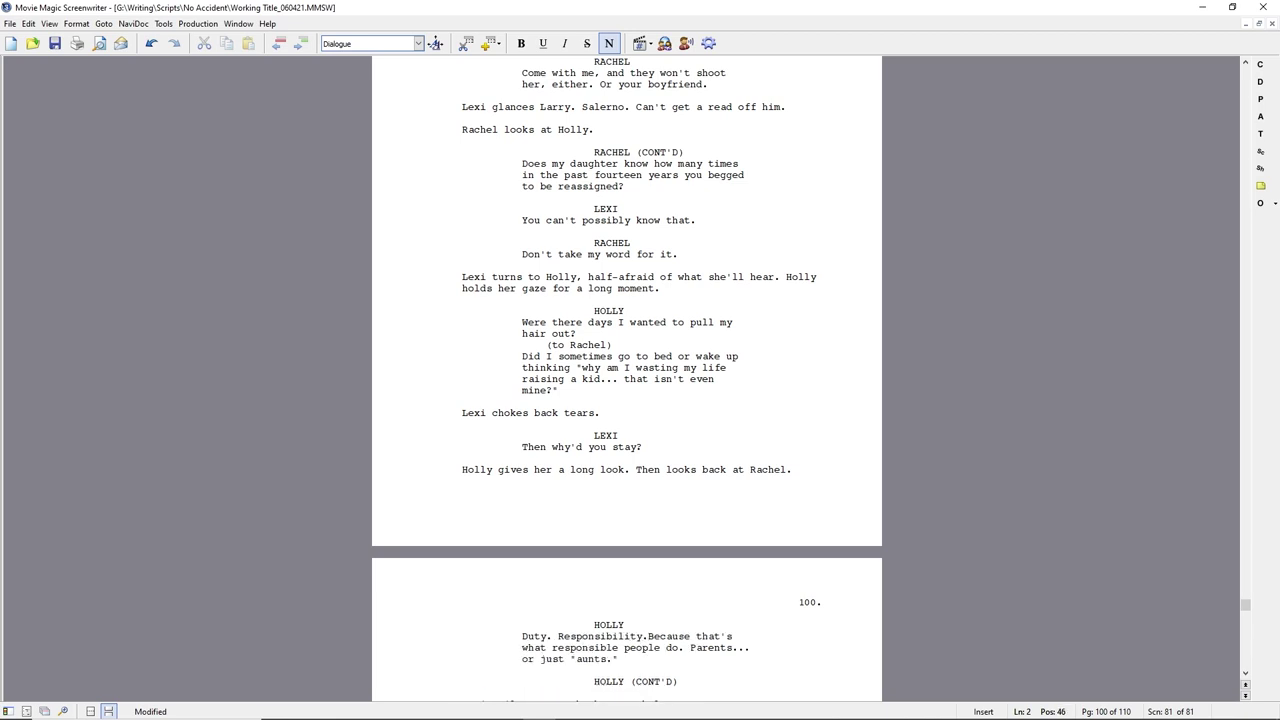
# - Add the action "She looks back at Lexi. Takes a moment to reflect. To Holly's surprise... shock... she feels tears forming." after "Duty. Responsibility."
pyautogui.press('Return')
pyautogui.write('She looks back at')
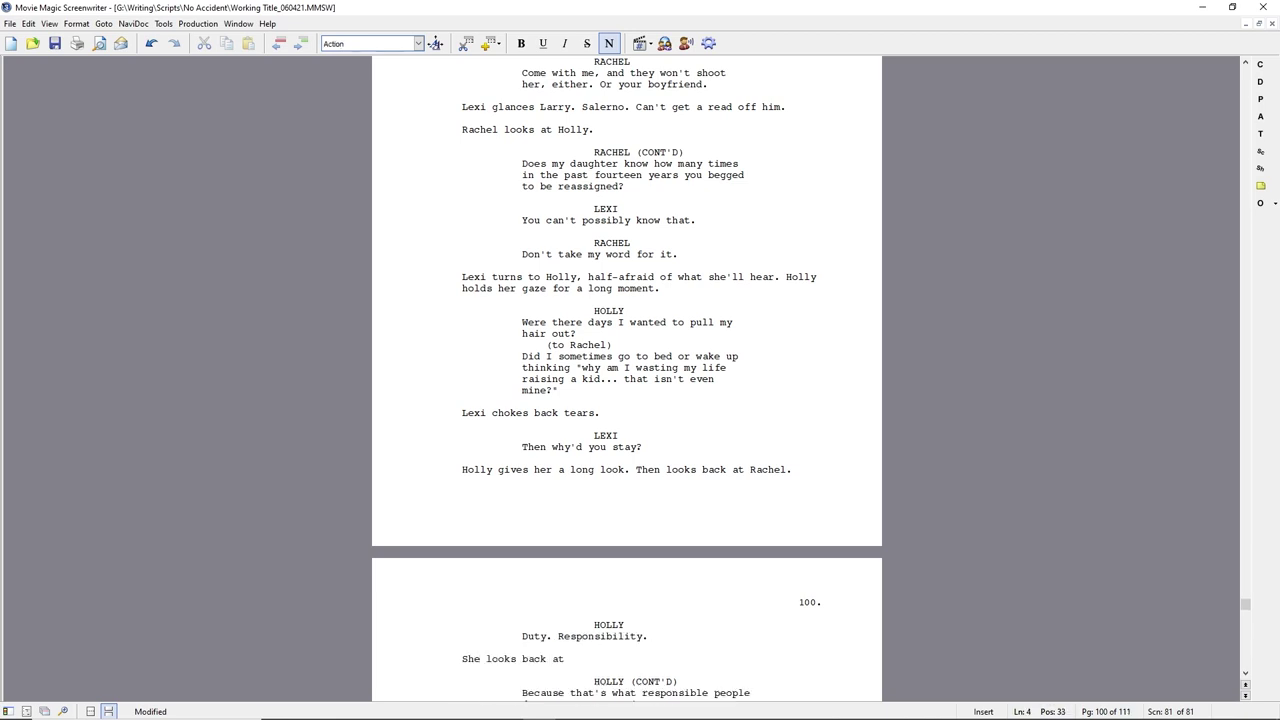
pyautogui.write(' Lexi. Takes a moment to reflect on everything')
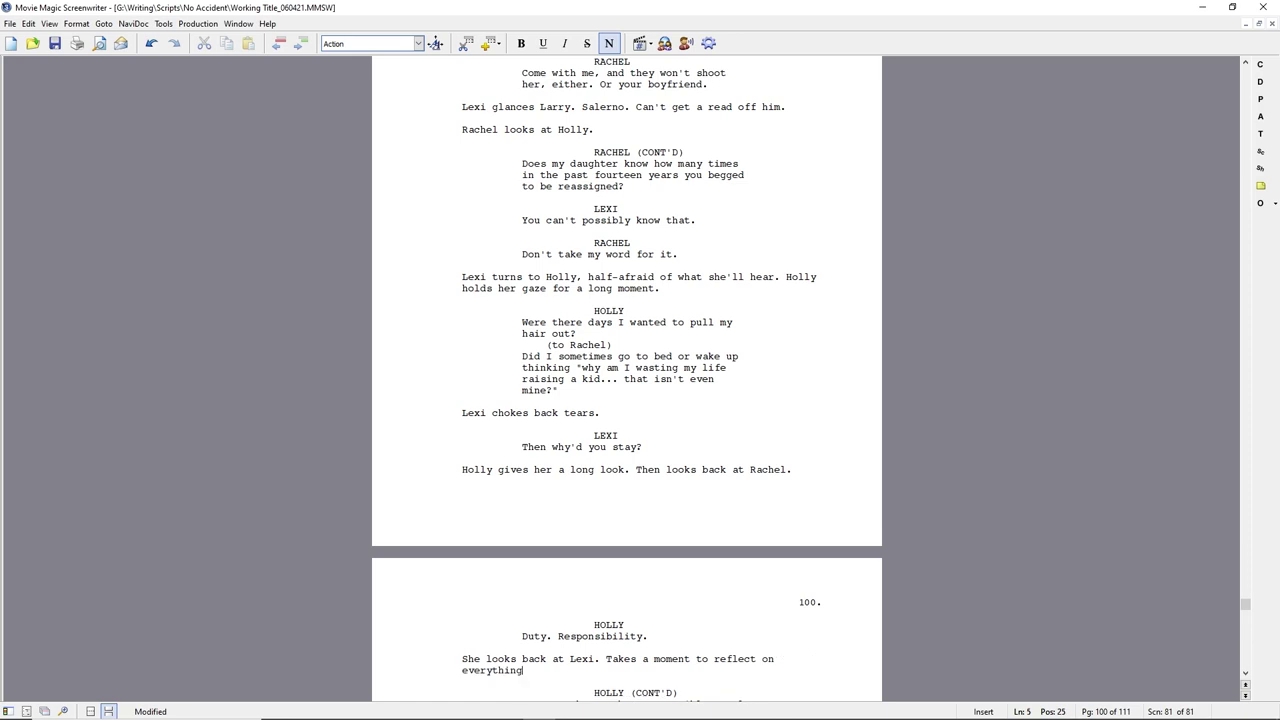
pyautogui.write('.')
pyautogui.press('Delete')
pyautogui.write("To Holly's surprise... shock...")
pyautogui.write(' she feels tears forming.')
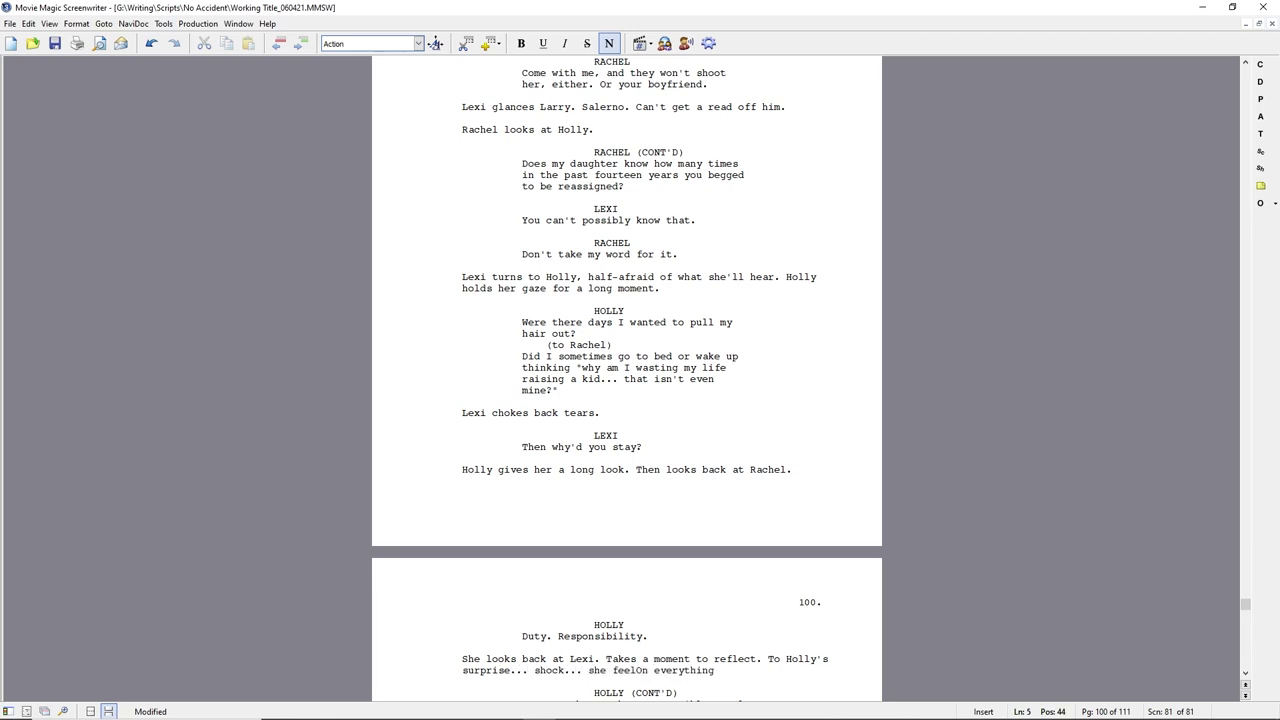
pyautogui.hotkey('shift', 'Down')
pyautogui.press('Delete')
# - Replace Holly's continued dialogue after the tears action with the single line "Love."
pyautogui.press('Tab')
pyautogui.write('HOLLY')
pyautogui.press('Return')
pyautogui.write('Lov')
pyautogui.hotkey('shift', 'End')
pyautogui.write('e.')
# - Add two action lines after "Love.": "She fights to maintain her composure." and "Lexi throws her arms around her."
pyautogui.press('Return')
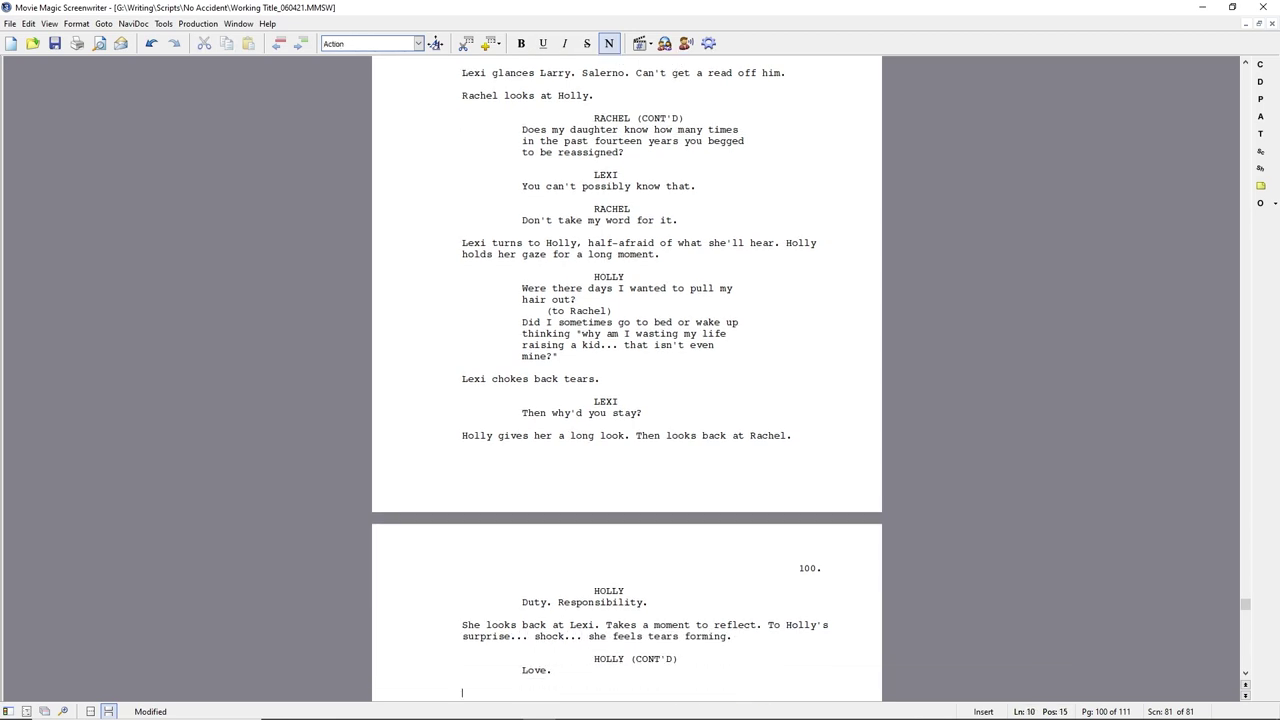
pyautogui.write('She fights to maintain her composure.')
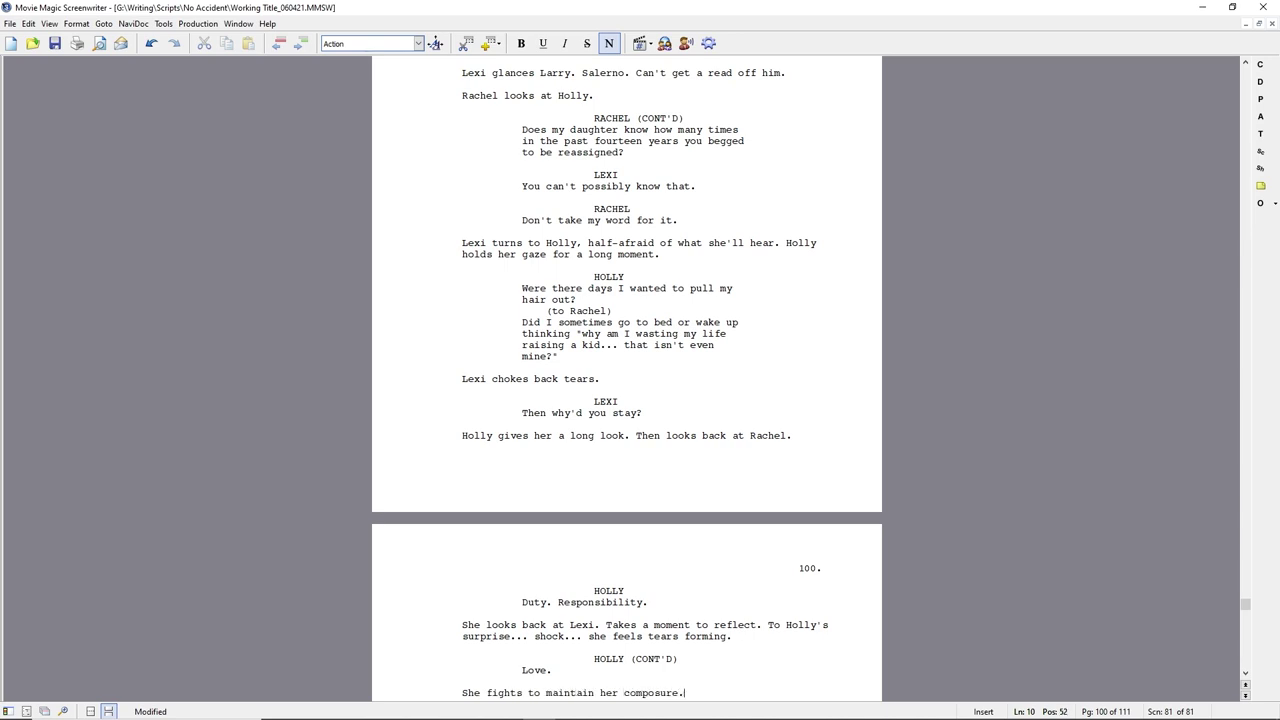
pyautogui.press('Return')
pyautogui.write('Lexi throws her arms around her.')
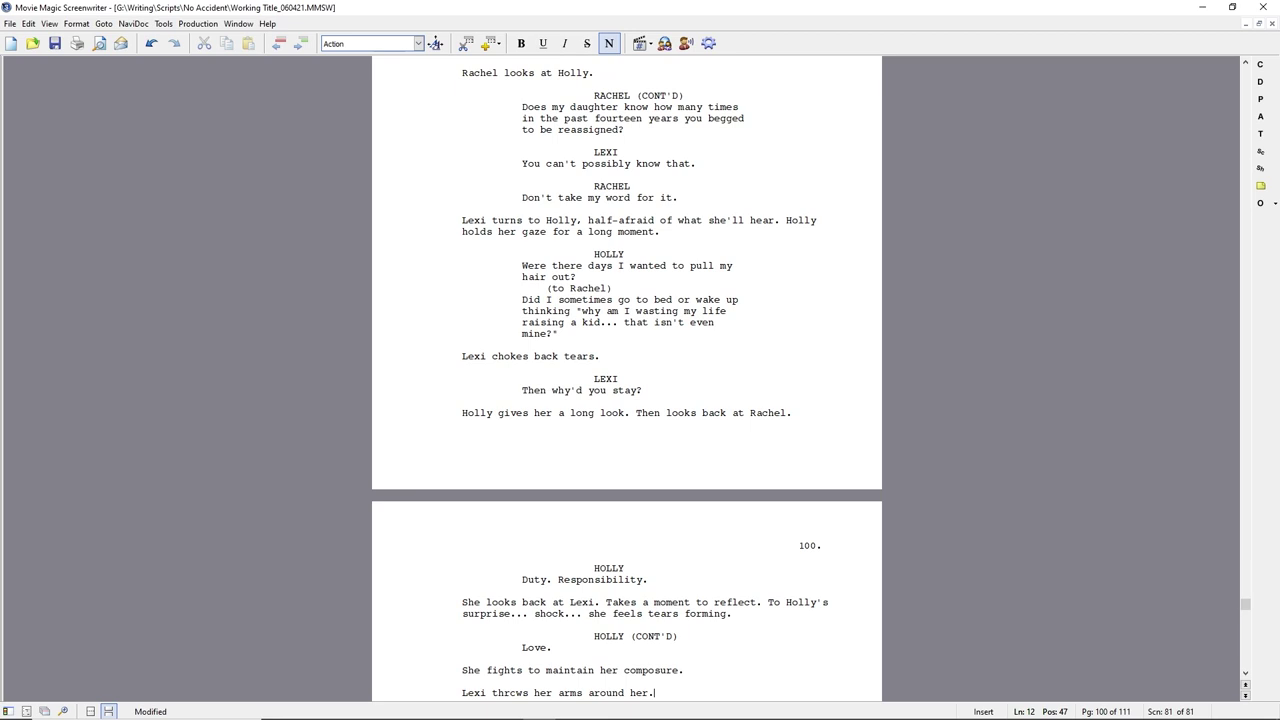
# - Add the action line "Rachel can hardly stand to watch, but can't turn away."
pyautogui.press('Return')
pyautogui.write('Rachel')
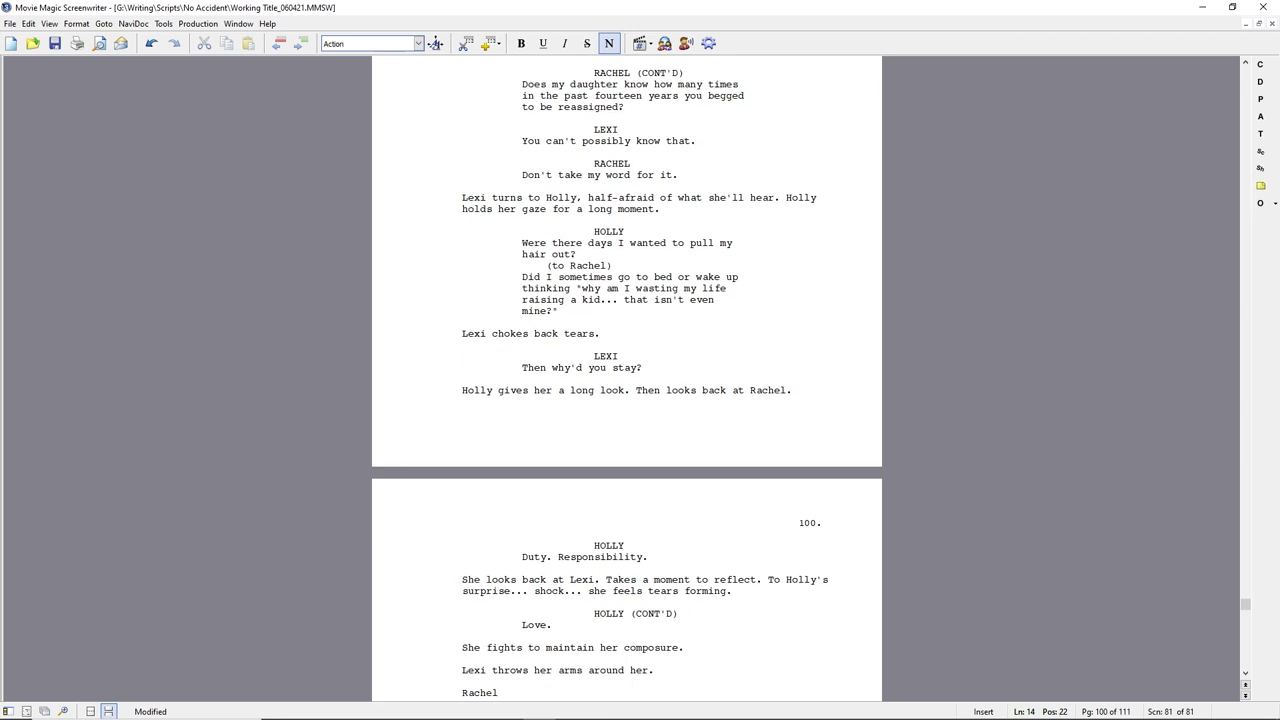
pyautogui.write(' looks on,')
pyautogui.hotkey('ctrl', 'shift', 'Left')
pyautogui.hotkey('ctrl', 'shift', 'Left')
pyautogui.write('watches')
pyautogui.hotkey('ctrl', 'shift', 'Left')
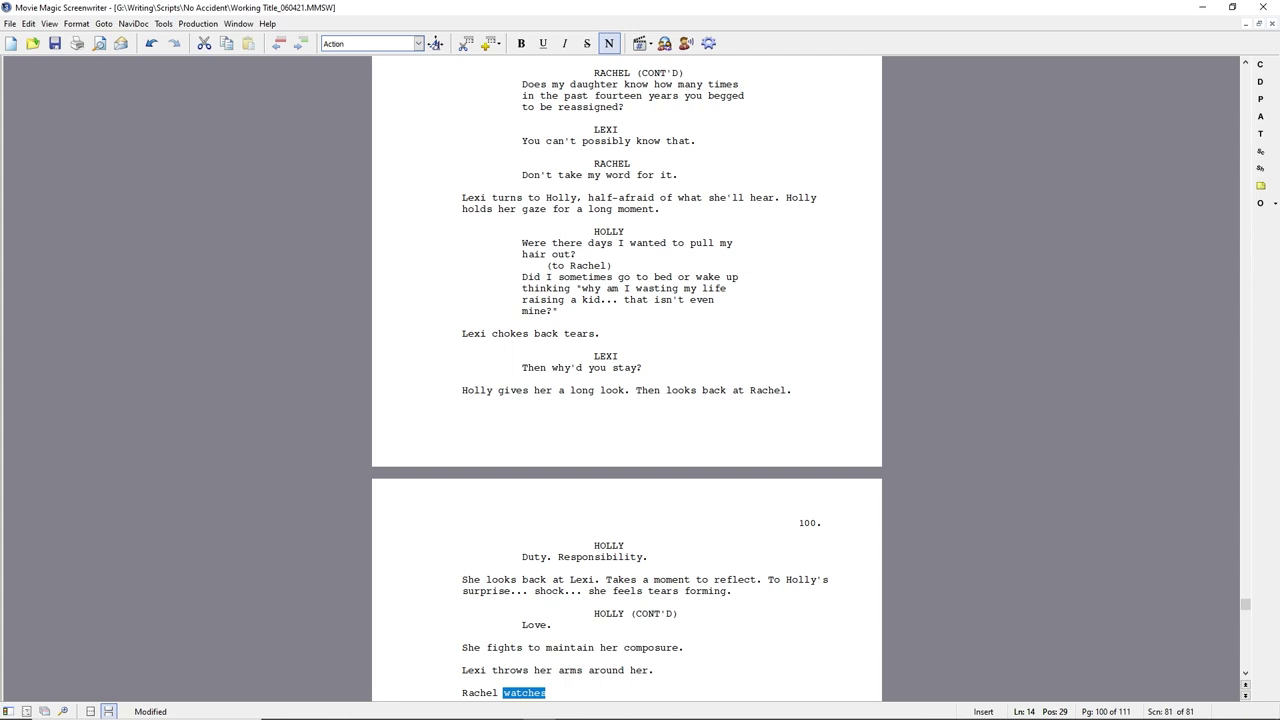
pyautogui.write("can hardly stand to watch, but can't turn away.")
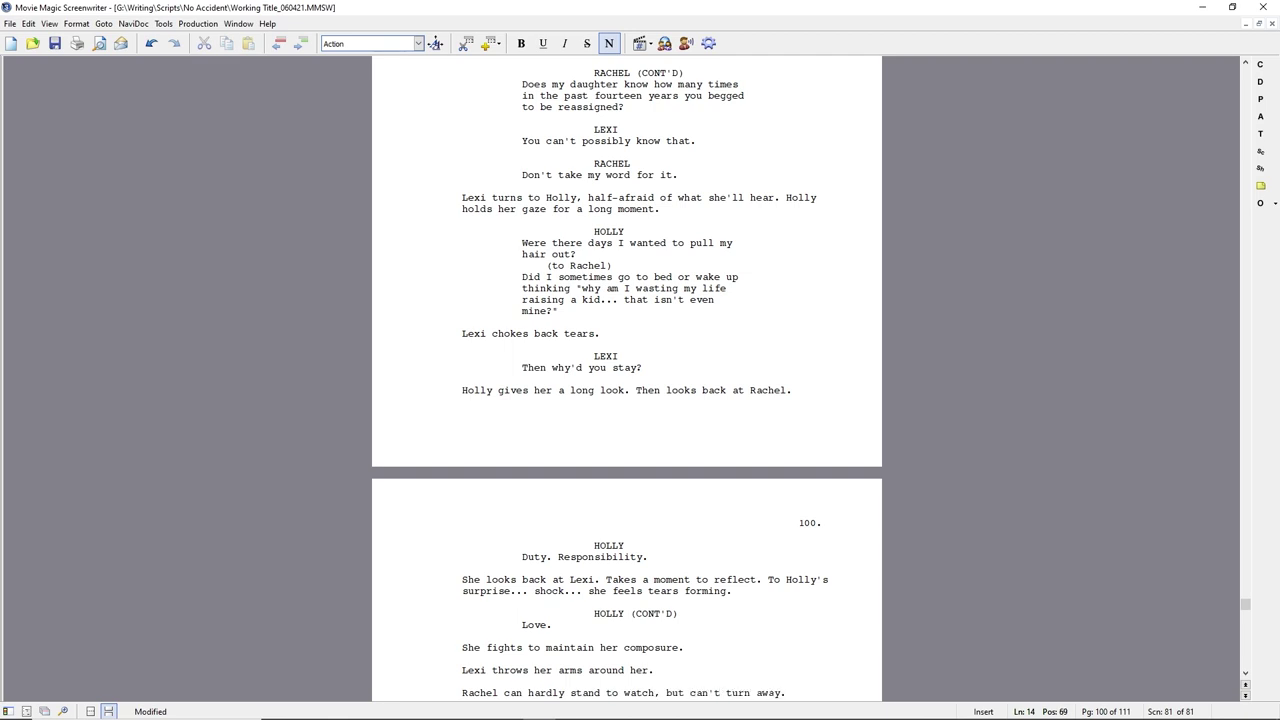
# - Add the action "Holly catches her eye." and start a dialogue block for Holly below it
pyautogui.press('Return')
pyautogui.write('Holly catches her eye.')
pyautogui.press('Return')
pyautogui.press('Tab')
pyautogui.write('HOL')
pyautogui.press('Return')
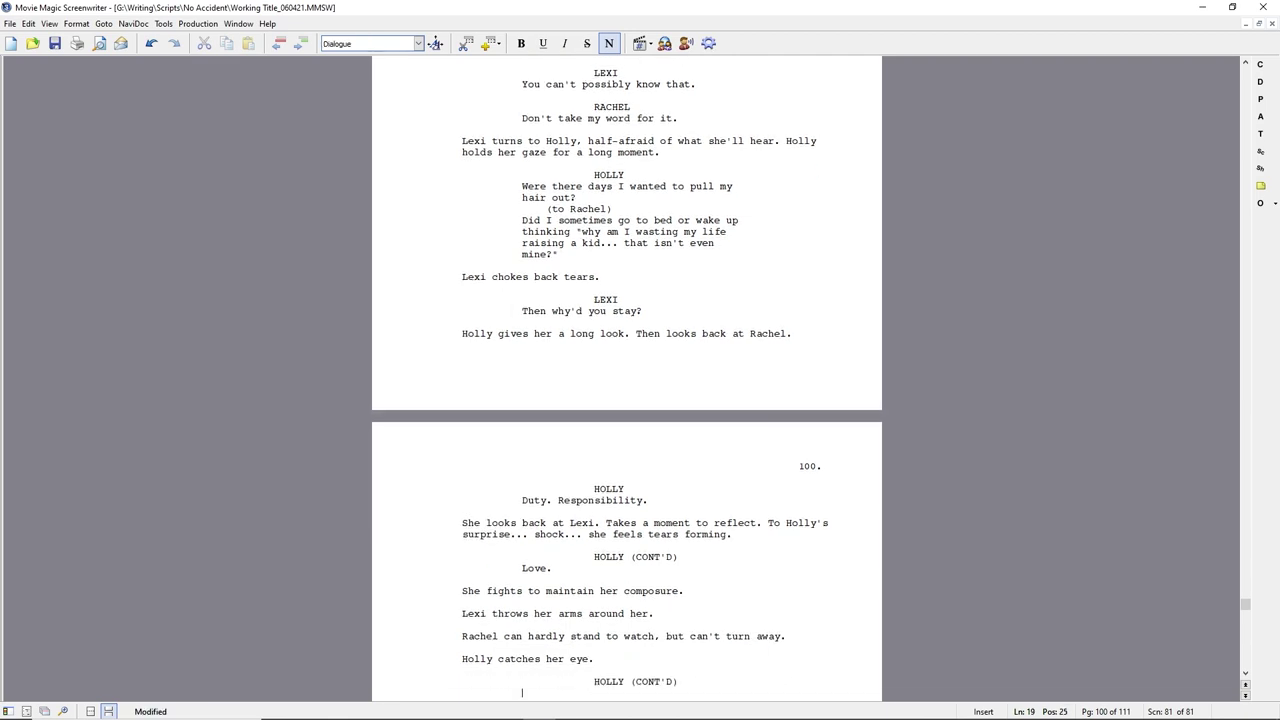
# - Try out lines for Holly's new dialogue, settling on "See what you missed?"
pyautogui.write('Three things')
pyautogui.hotkey('shift', 'Home')
pyautogui.write('I guess I should thank you.')
pyautogui.hotkey('shift', 'Home')
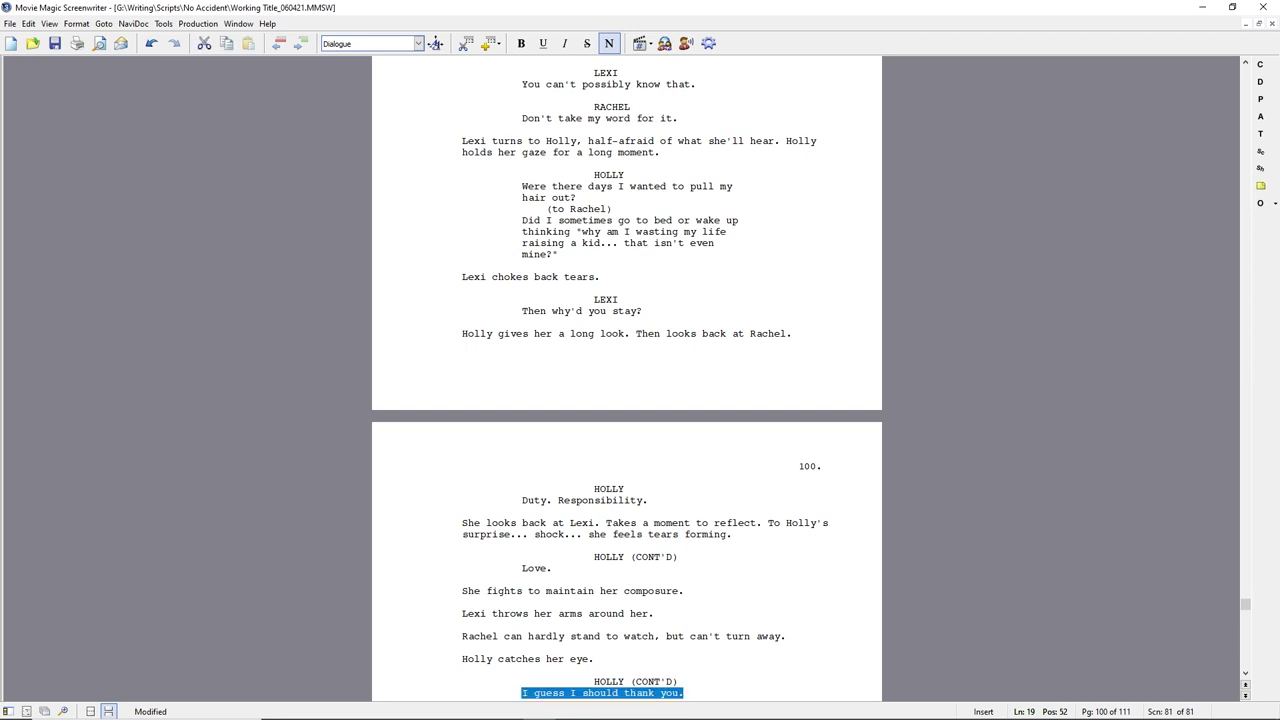
pyautogui.write('See what you missed?')
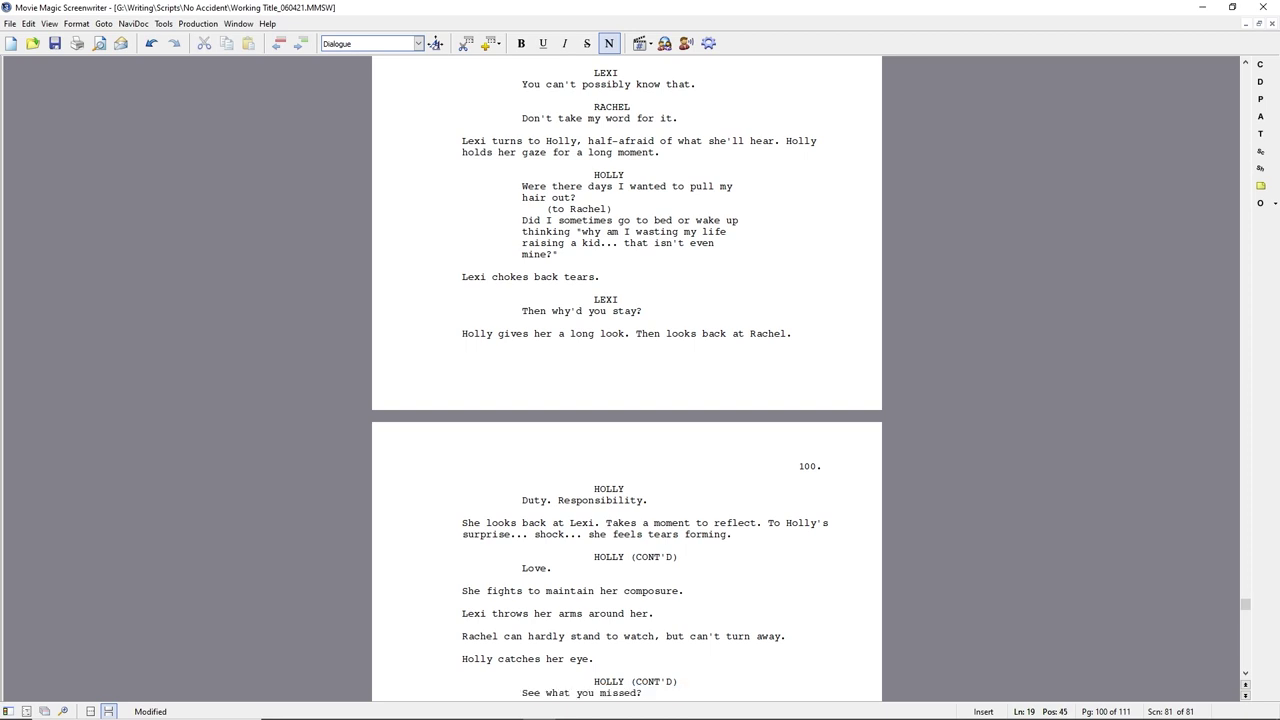
# - Delete Holly's drafted line "See what you missed?" and return to the end of her character name
pyautogui.scroll(2, 435, 265)
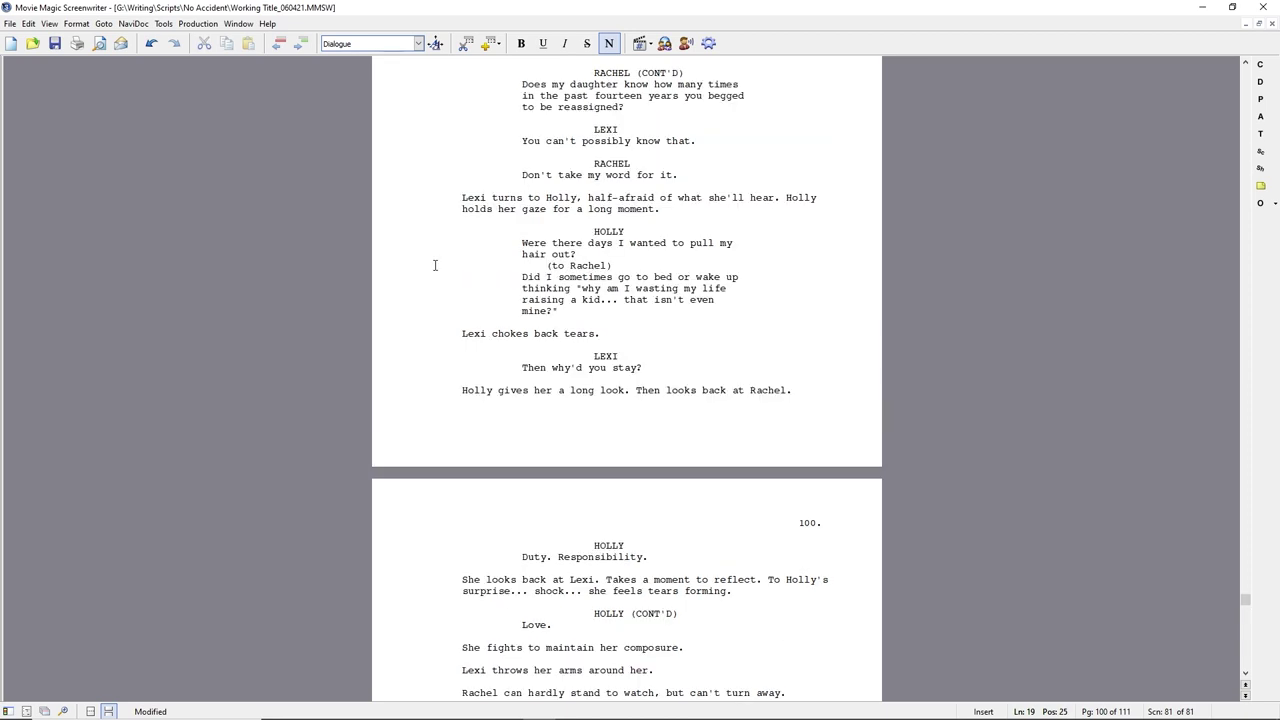
pyautogui.scroll(-3, 435, 265)
pyautogui.moveTo(519, 647); pyautogui.dragTo(712, 693)
pyautogui.press('Delete')
pyautogui.press('Up')
pyautogui.press('End')
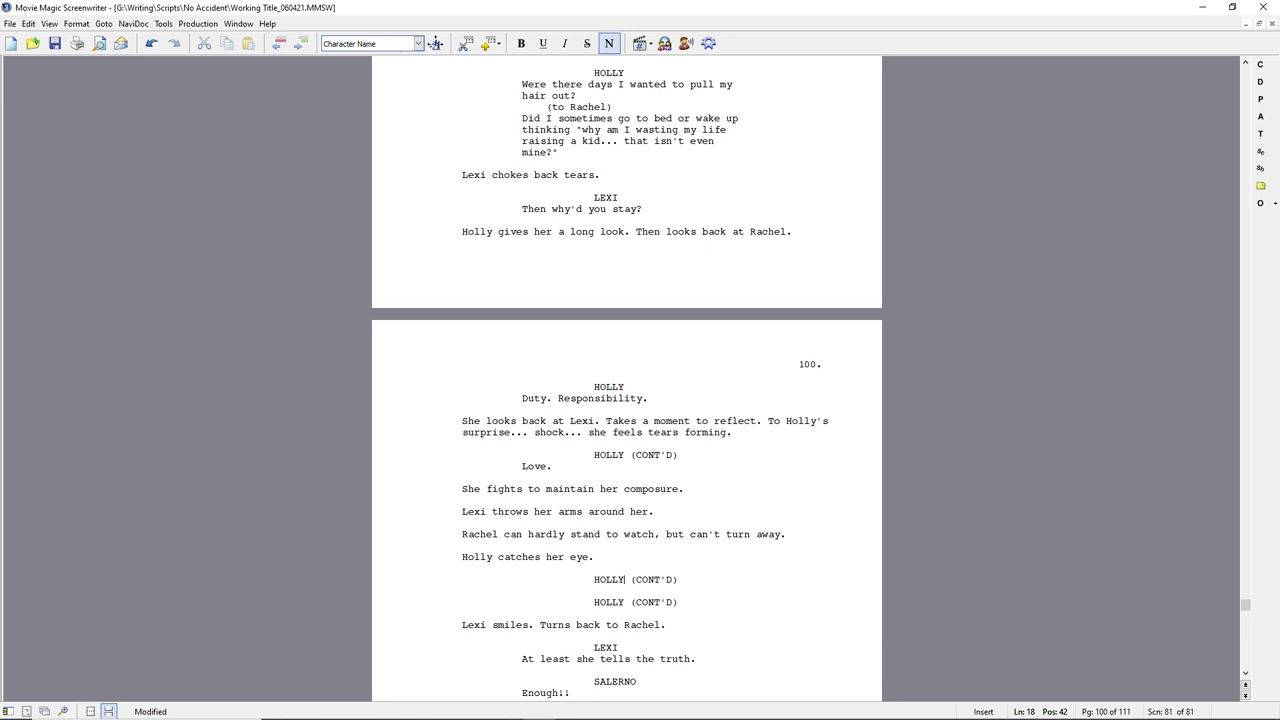
# - Draft "Sorry" as Holly's dialogue line and change the action line above it to "Holly looks at her."
pyautogui.press('Return')
pyautogui.write('Sorry')
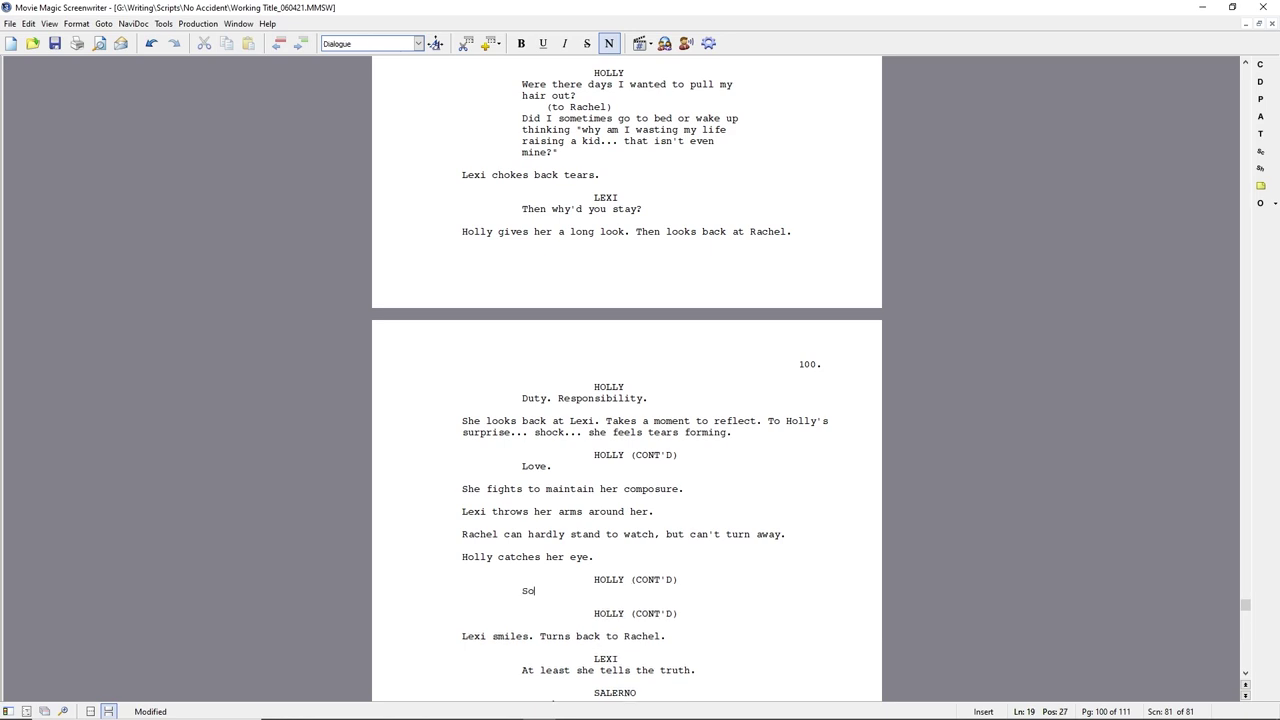
pyautogui.press('Up')
pyautogui.press('Up')
pyautogui.press('Home')
pyautogui.hotkey('ctrl', 'Right')
pyautogui.hotkey('shift', 'End')
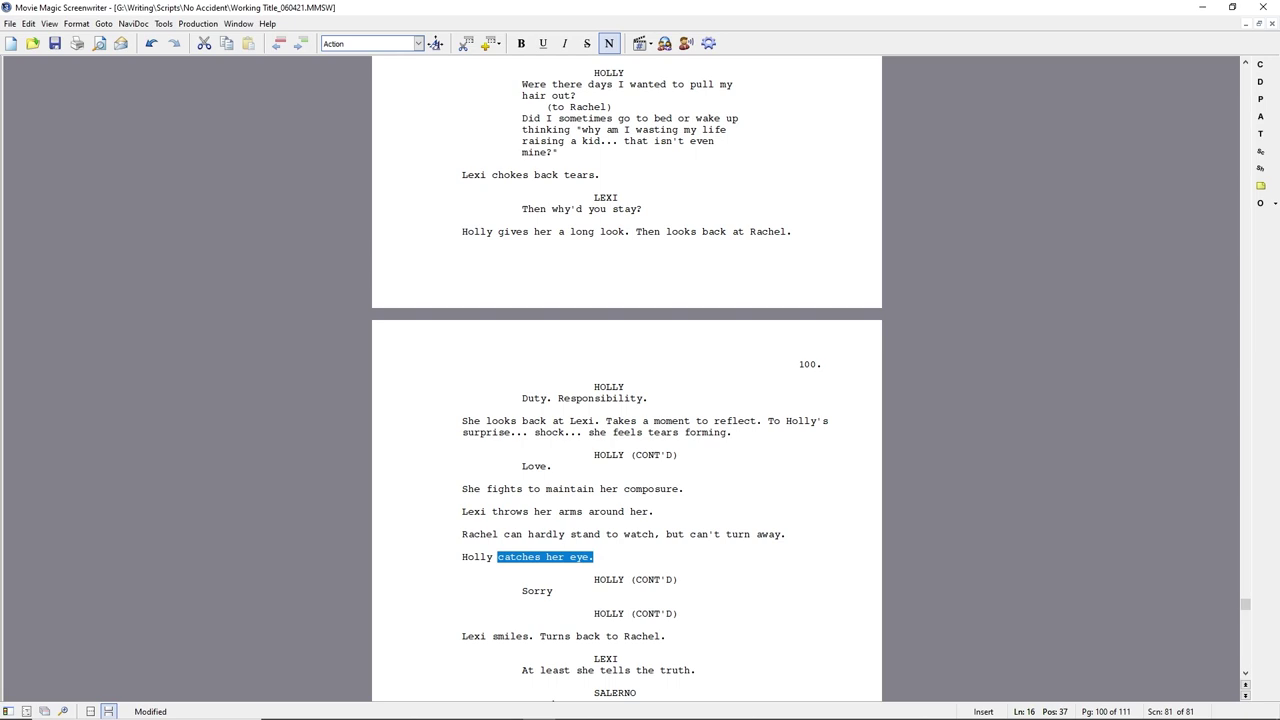
pyautogui.write('looks at her')
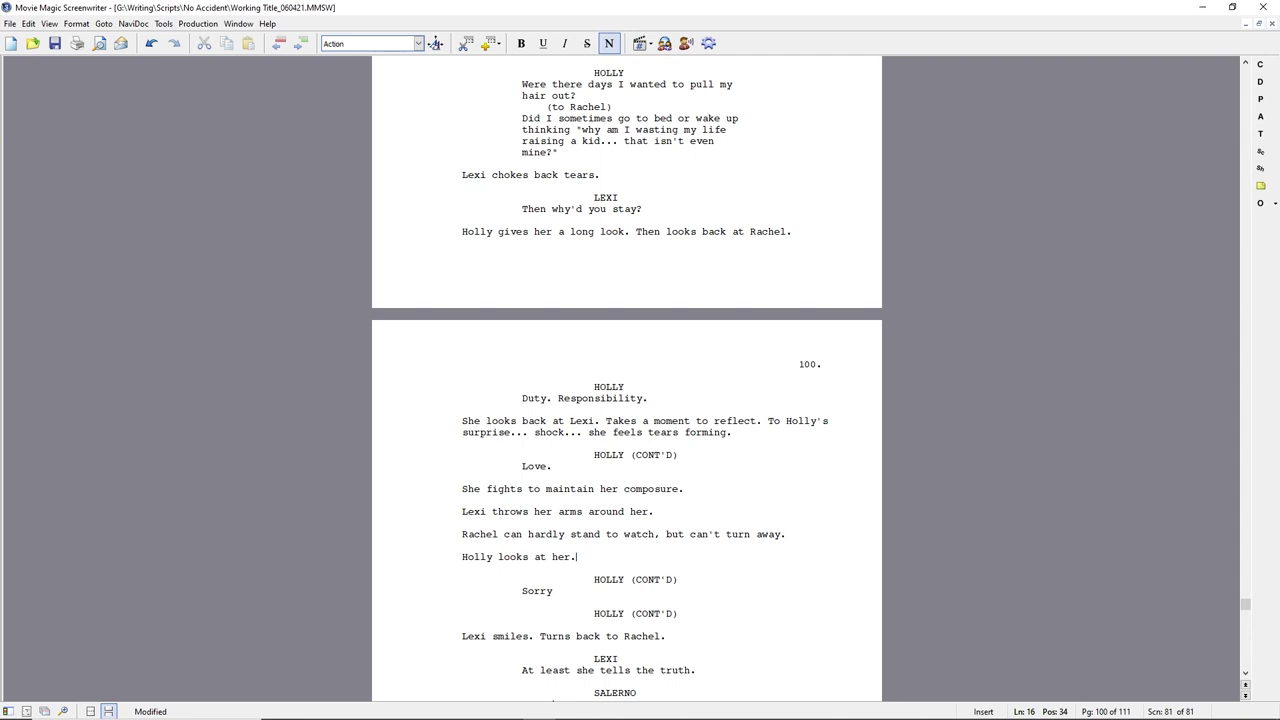
# - Replace Holly's drafted line "Sorry" with "I guess I should thank you." and start an action line below it
pyautogui.doubleClick(549, 591)
pyautogui.write('I guess I should thank you.')
pyautogui.press('Return')
# - Write Rachel's reaction as an action line, settling on "Rachel spews venom."
pyautogui.write('Rachel practically spits')
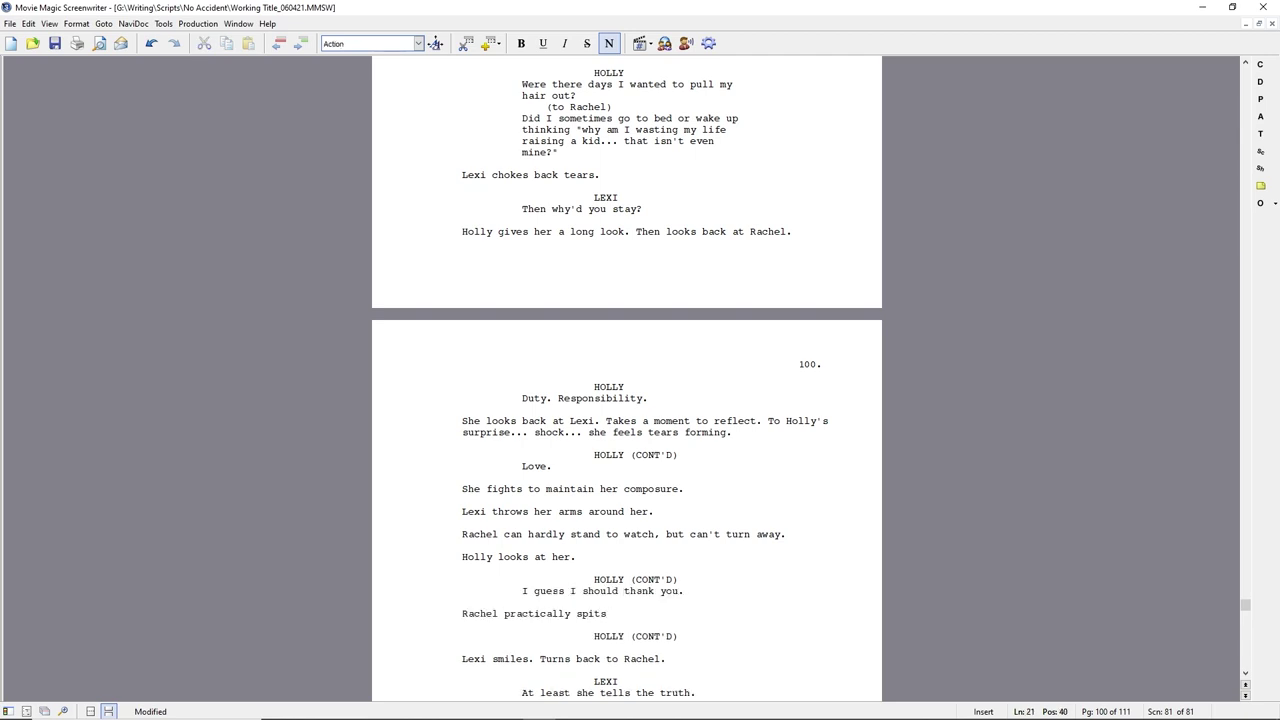
pyautogui.press('BackSpace')
pyautogui.press('BackSpace')
pyautogui.press('BackSpace')
pyautogui.press('BackSpace')
pyautogui.press('BackSpace')
pyautogui.press('BackSpace')
pyautogui.press('BackSpace')
pyautogui.press('BackSpace')
pyautogui.press('BackSpace')
pyautogui.press('BackSpace')
pyautogui.press('BackSpace')
pyautogui.press('BackSpace')
pyautogui.press('BackSpace')
pyautogui.press('BackSpace')
pyautogui.press('BackSpace')
pyautogui.press('BackSpace')
pyautogui.press('BackSpace')
pyautogui.write('spews venom')
pyautogui.press('BackSpace')
pyautogui.press('BackSpace')
pyautogui.press('BackSpace')
pyautogui.write('rn')
pyautogui.press('BackSpace')
pyautogui.press('BackSpace')
pyautogui.write('nom.')
# - Add the action line "Lexi lets go of Holly, turns and looks up at Salerno."
pyautogui.press('Return')
pyautogui.write('Lexi lets go ')
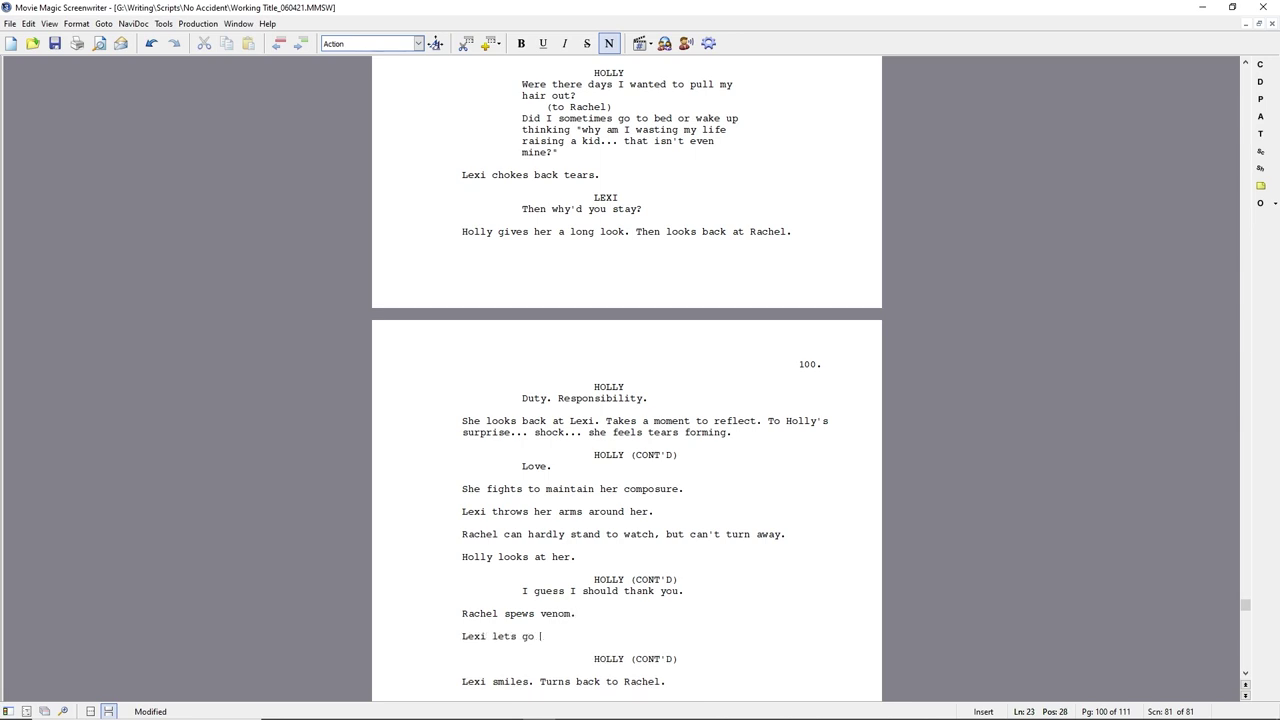
pyautogui.write('of Holly, turns and looks up at Salerno.')
# - Start a new Holly dialogue block with "Mr. Salerno, I get why you want me to come. It's actually kind of flattering. But if I did"
pyautogui.press('Tab')
pyautogui.write('HOLLY')
pyautogui.press('Return')
pyautogui.write('Mr. Salerno')
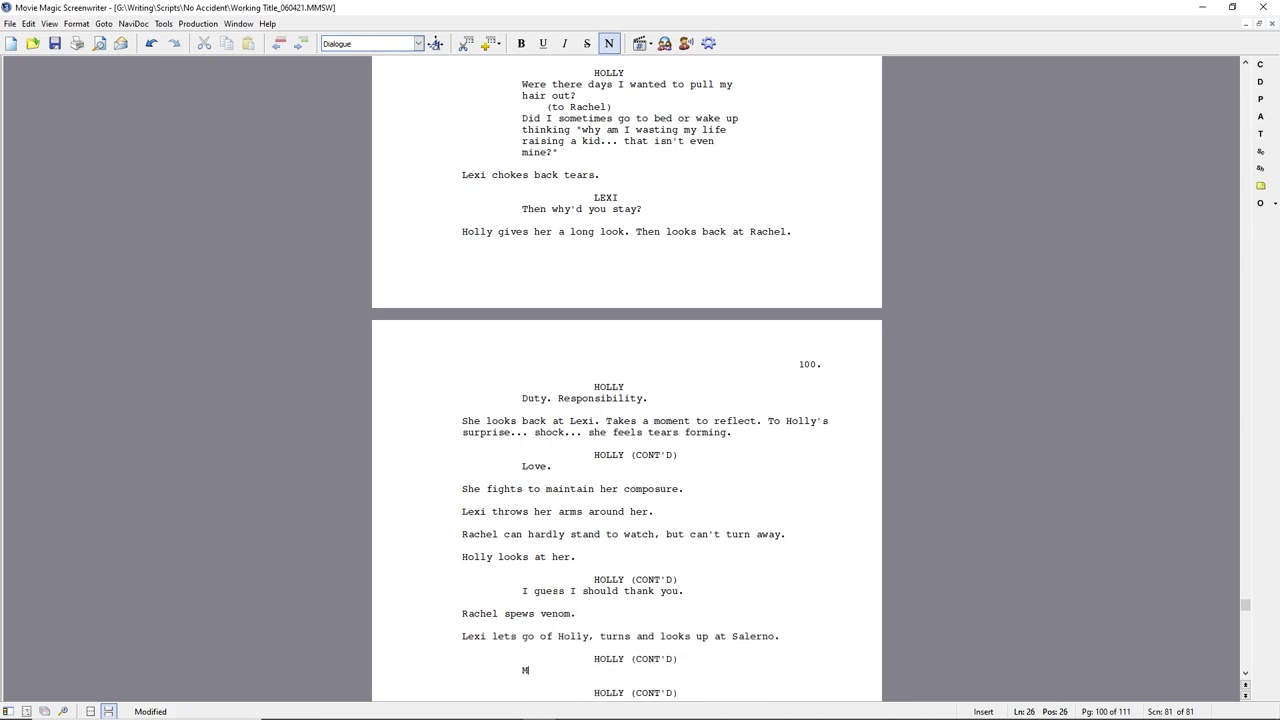
pyautogui.write(", I get why you want me to come. It's actually k")
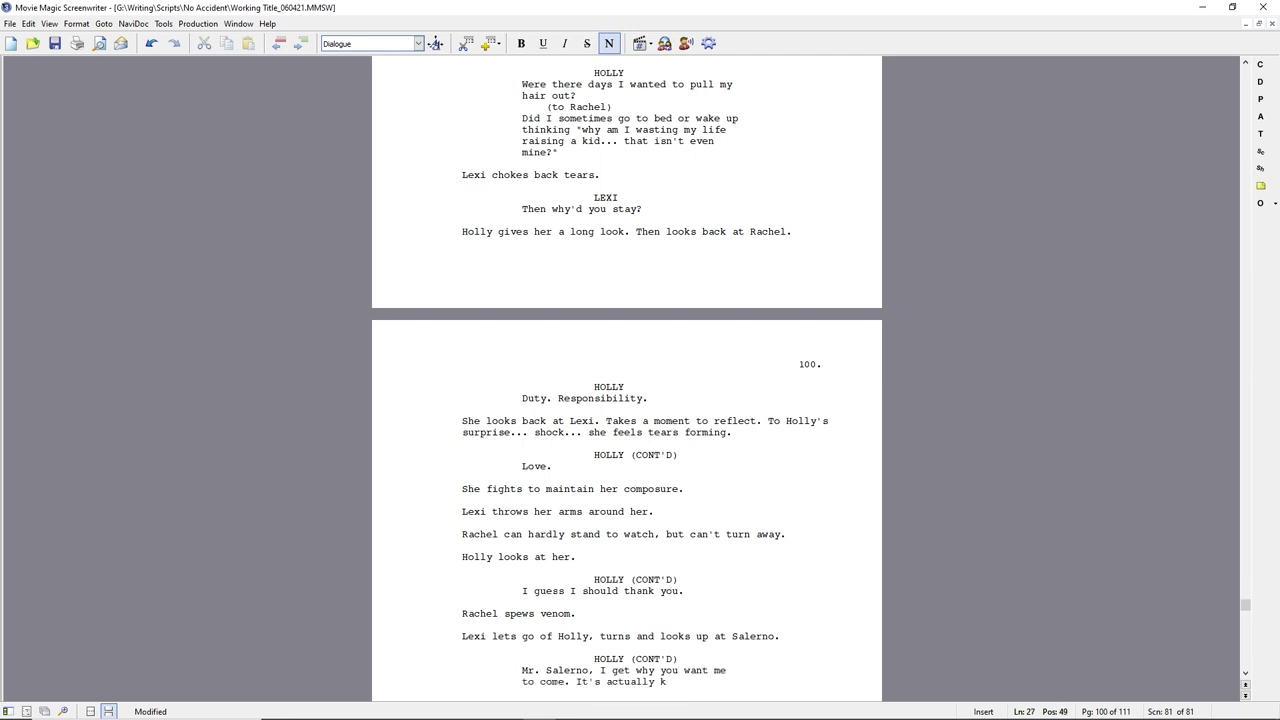
pyautogui.write('ind of flattering. But if I did')
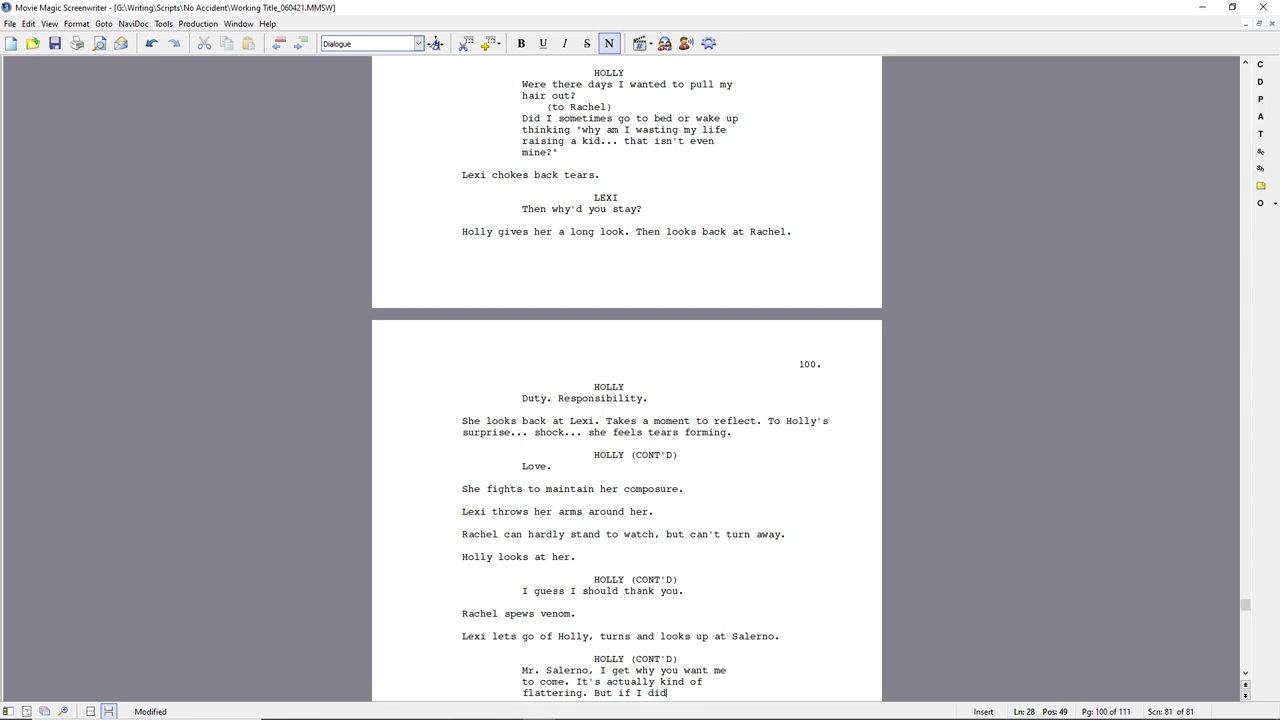
# - Finish Holly's speech with "I'm pretty sure I'd be miserable. In fact, I know I would be. Is that really what you want for your granddaughter?"
pyautogui.write(", I'm pretty sure I'd be miserable")
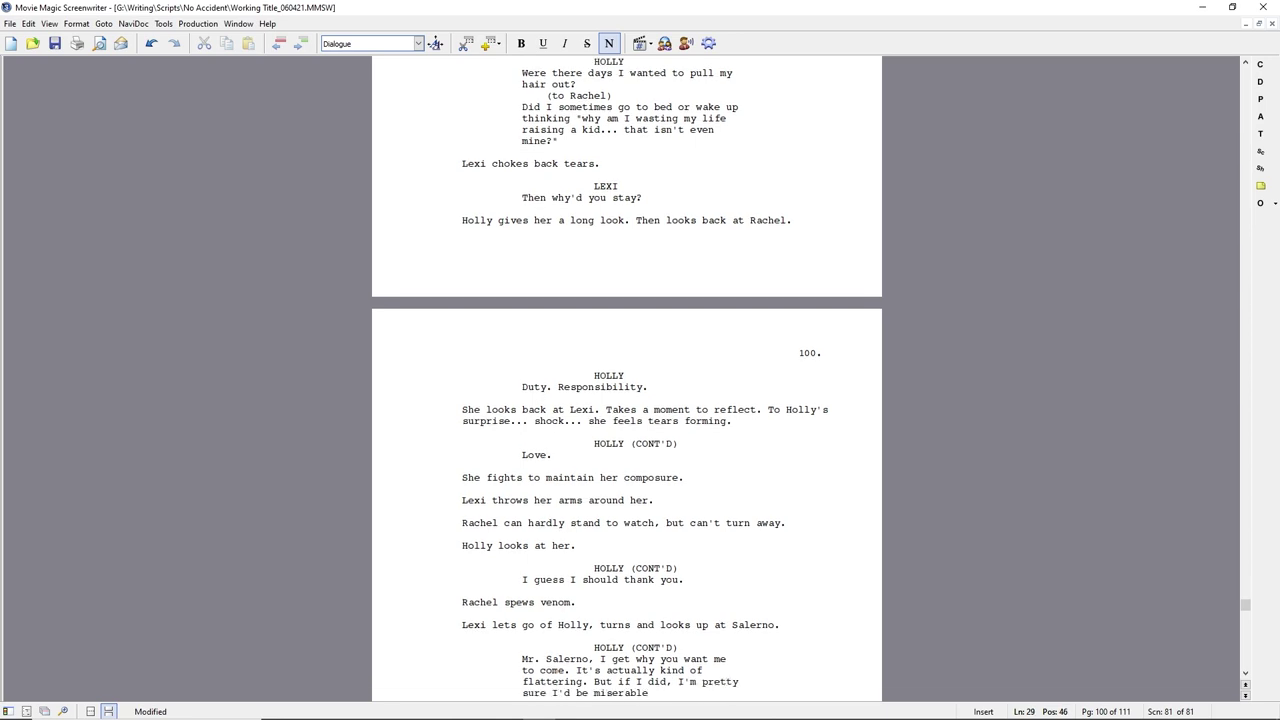
pyautogui.write('. In fact, I knew I would be.')
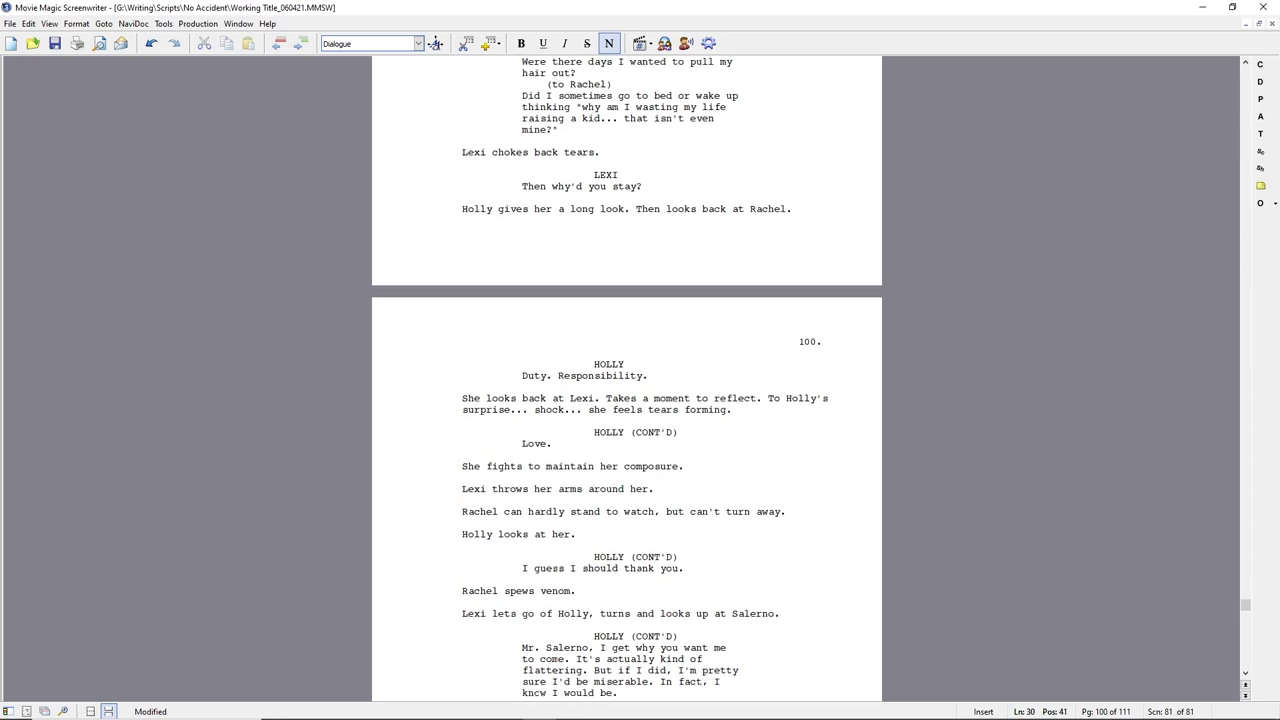
pyautogui.write(' Is that really what you want for your grand')
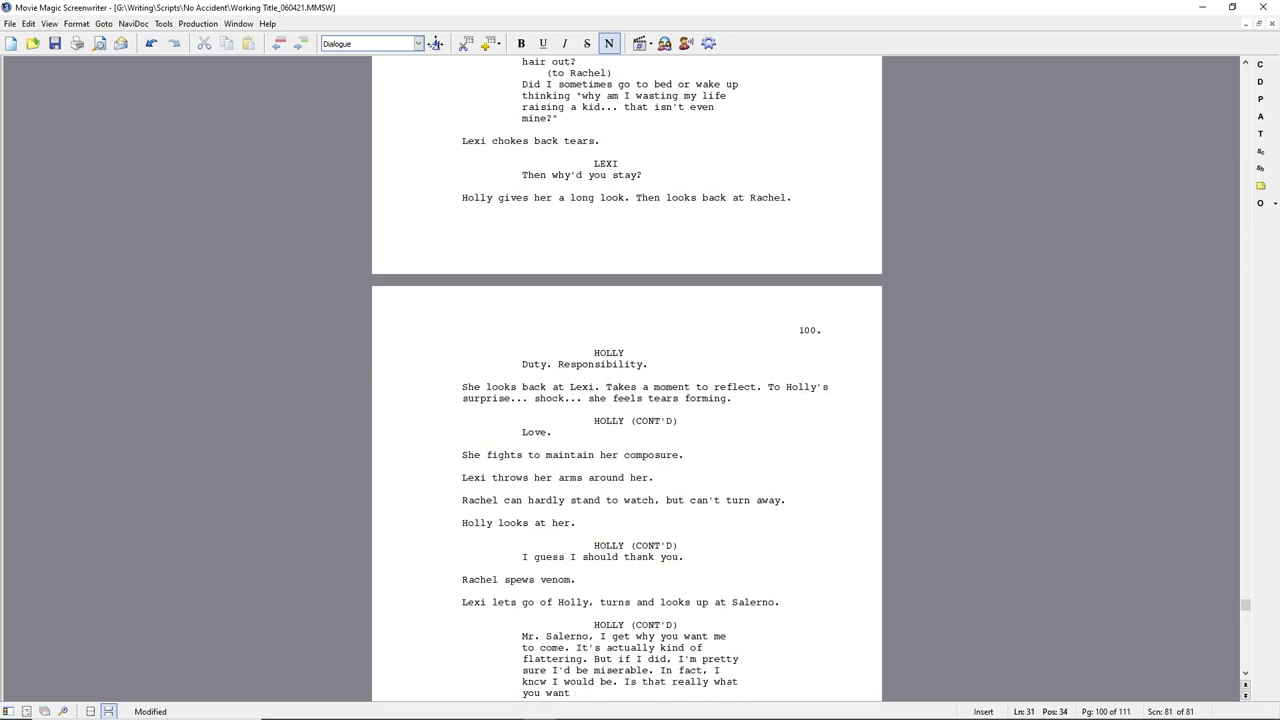
pyautogui.write('daughter?')
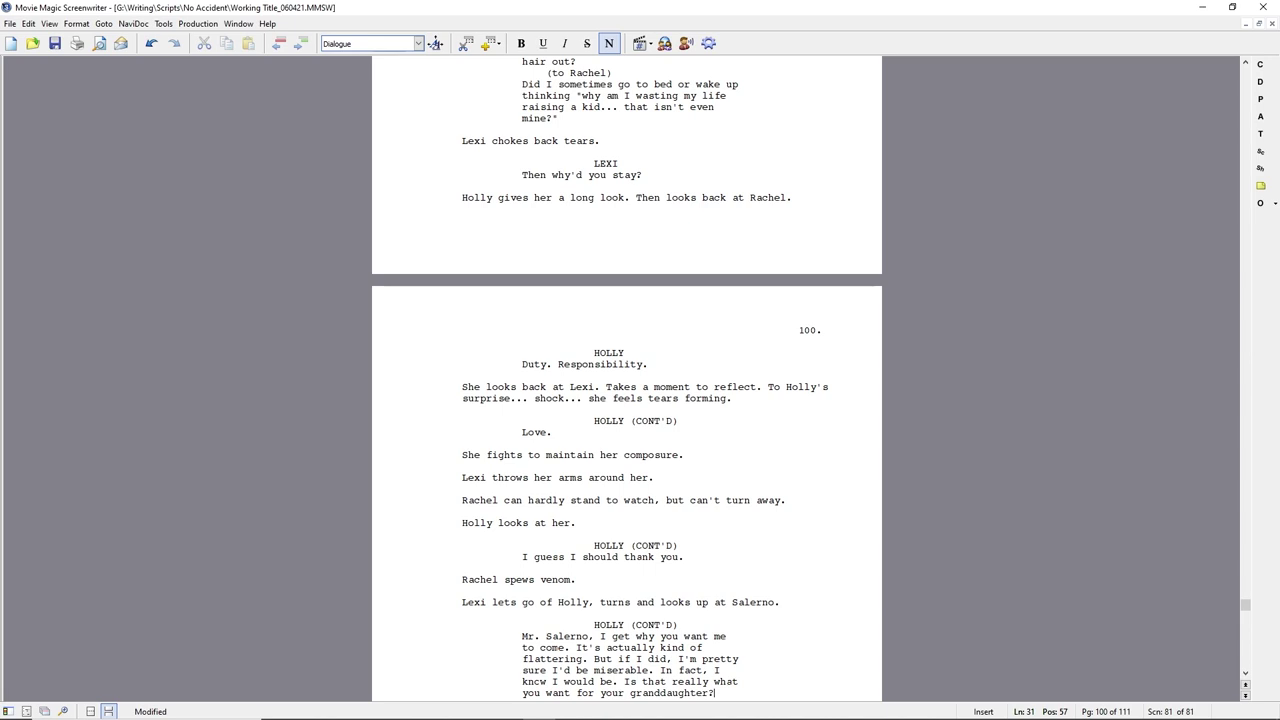
# - Delete the old passage from the leftover empty HOLLY (CONT'D) heading through Salerno's threat "You board, now, or your boyfriend dies."
pyautogui.press('Down')
pyautogui.press('Down')
pyautogui.press('Up')
pyautogui.hotkey('shift', 'Down')
pyautogui.hotkey('shift', 'Down')
pyautogui.hotkey('shift', 'Down')
pyautogui.hotkey('shift', 'Down')
pyautogui.hotkey('shift', 'Down')
pyautogui.hotkey('shift', 'Down')
pyautogui.hotkey('shift', 'Down')
pyautogui.hotkey('shift', 'Down')
pyautogui.hotkey('shift', 'Down')
pyautogui.hotkey('shift', 'Down')
pyautogui.hotkey('shift', 'Down')
pyautogui.hotkey('shift', 'Down')
pyautogui.hotkey('shift', 'Down')
pyautogui.hotkey('shift', 'Down')
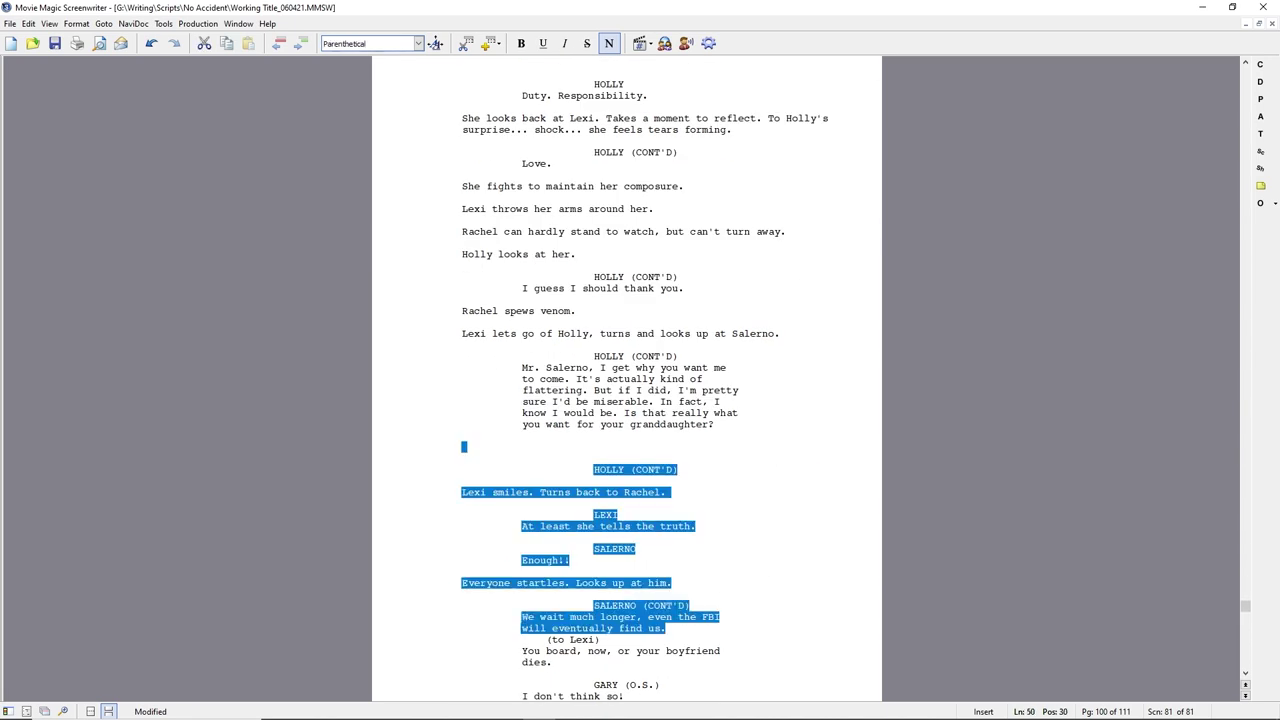
pyautogui.press('Delete')
# - Review the passage that follows Holly's speech, from Gary's off-screen line through the shootout and Holly's exchange with Lexi
pyautogui.hotkey('shift', 'Down')
pyautogui.hotkey('shift', 'Down')
pyautogui.hotkey('shift', 'Down')
pyautogui.hotkey('shift', 'Down')
pyautogui.hotkey('shift', 'Down')
pyautogui.hotkey('shift', 'Down')
pyautogui.hotkey('shift', 'Down')
pyautogui.hotkey('shift', 'Down')
pyautogui.hotkey('shift', 'Down')
pyautogui.hotkey('shift', 'Down')
pyautogui.hotkey('shift', 'Down')
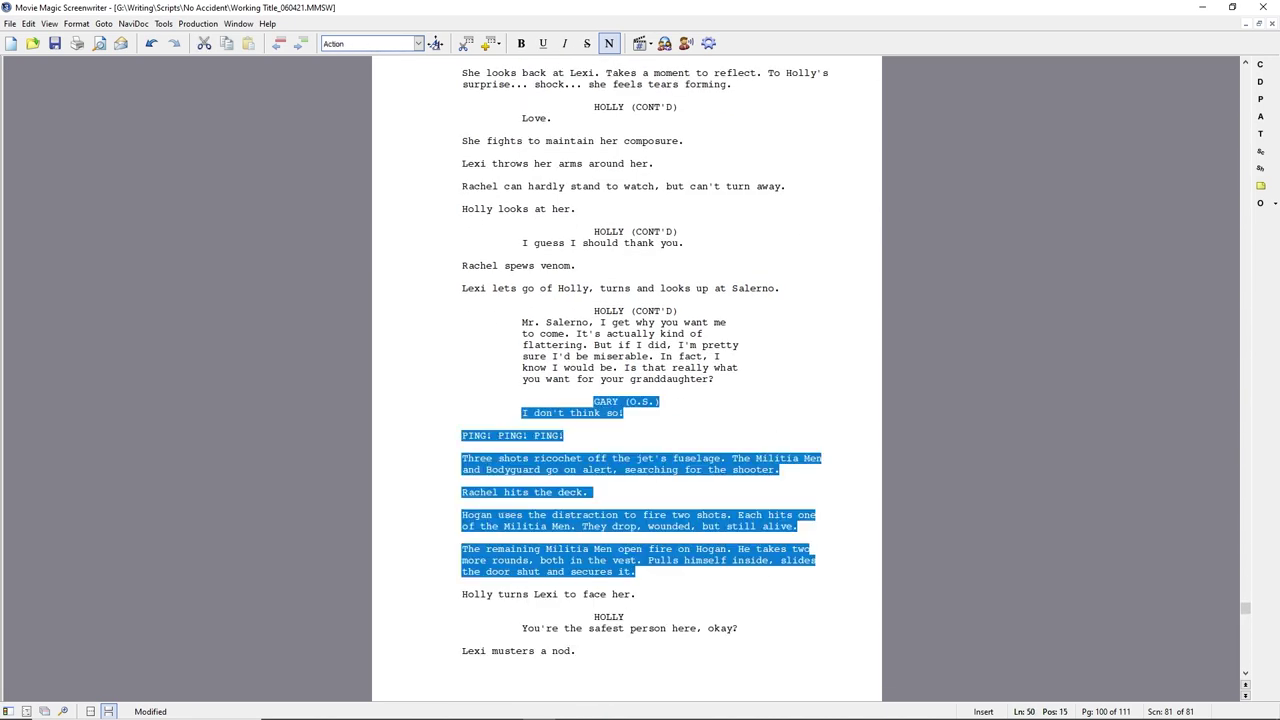
pyautogui.press('Up')
pyautogui.press('Up')
pyautogui.press('Up')
pyautogui.press('Up')
pyautogui.press('Down')
pyautogui.press('Down')
pyautogui.press('Down')
pyautogui.press('Down')
pyautogui.press('Down')
pyautogui.press('Down')
pyautogui.press('Down')
pyautogui.press('Down')
pyautogui.press('Down')
pyautogui.press('Down')
pyautogui.press('Up')
pyautogui.press('Up')
pyautogui.press('Up')
pyautogui.press('Up')
pyautogui.press('Up')
pyautogui.press('Up')
pyautogui.press('Up')
pyautogui.press('Up')
pyautogui.press('Up')
pyautogui.press('Up')
pyautogui.press('Up')
pyautogui.press('Up')
pyautogui.press('Up')
pyautogui.press('Up')
pyautogui.press('Up')
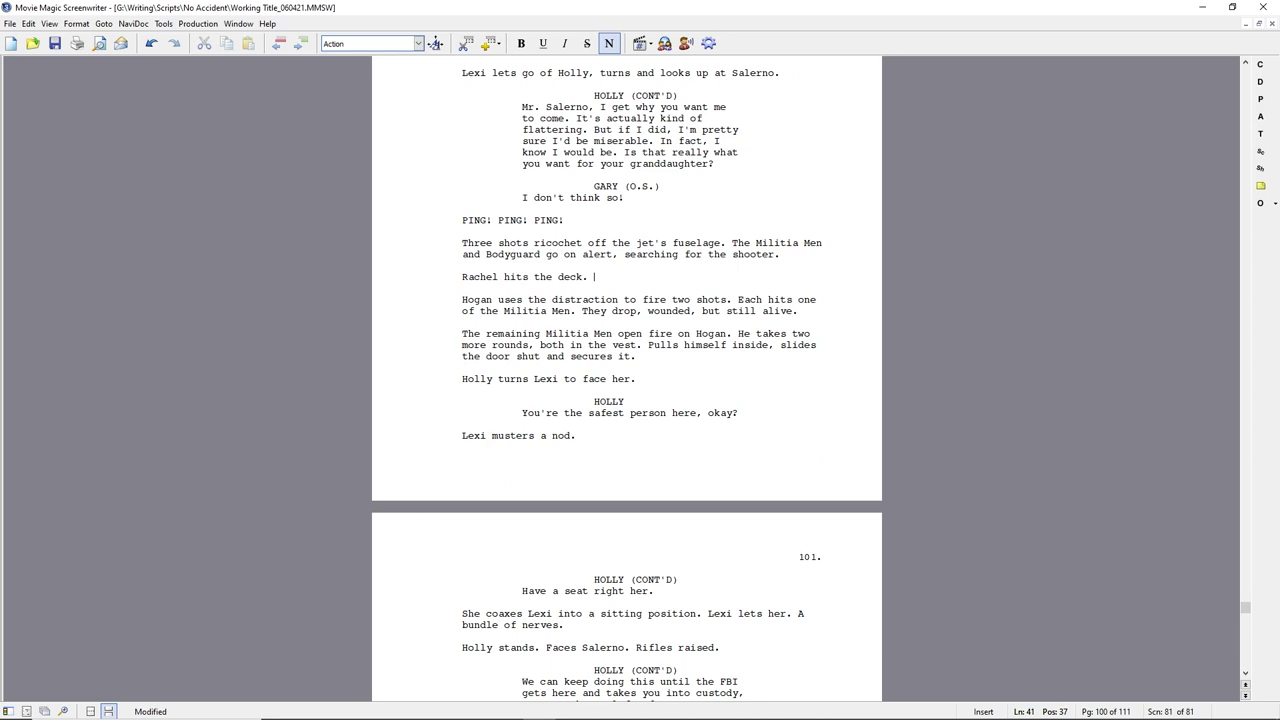
# - Below Holly's speech, add the action "All attention shifts to Salerno, who, surprisingly, considers her words carefully."
pyautogui.press('Return')
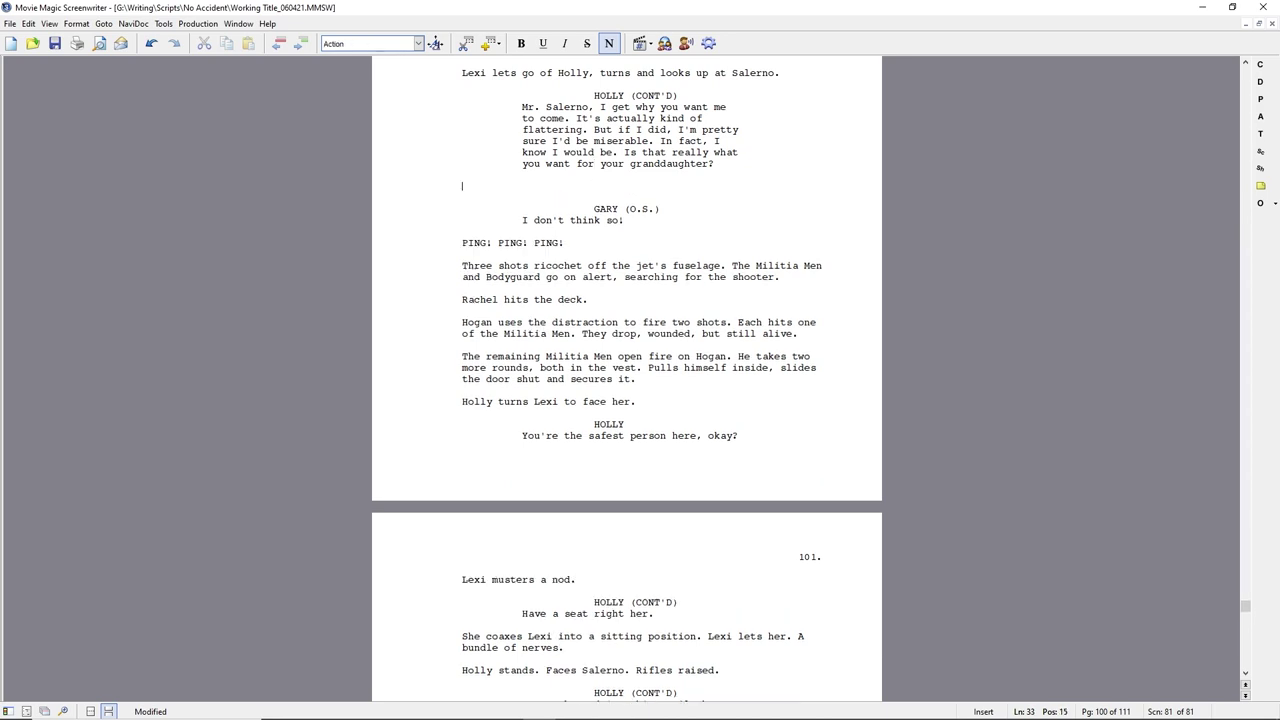
pyautogui.write('All attention shifts to Salerno')
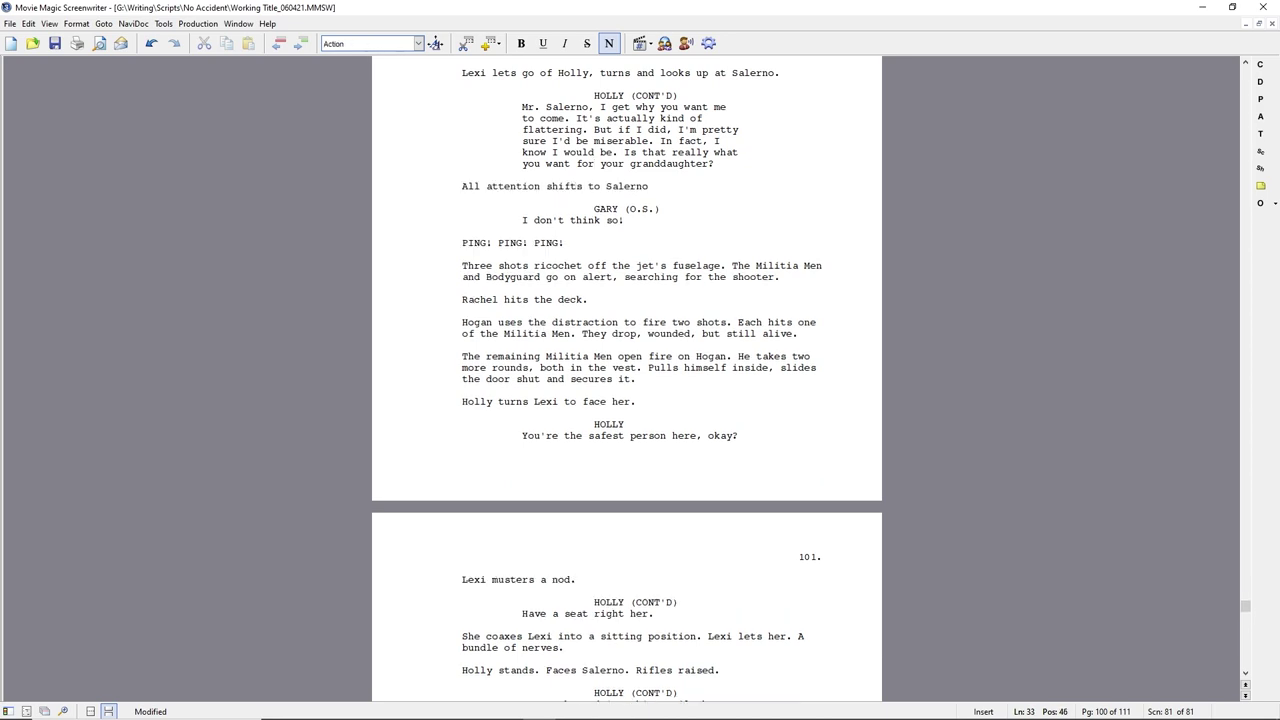
pyautogui.write(', who')
pyautogui.press('BackSpace')
pyautogui.press('BackSpace')
pyautogui.press('BackSpace')
pyautogui.press('BackSpace')
pyautogui.press('BackSpace')
pyautogui.write(', who, surprisingly, considers her words carefully.')
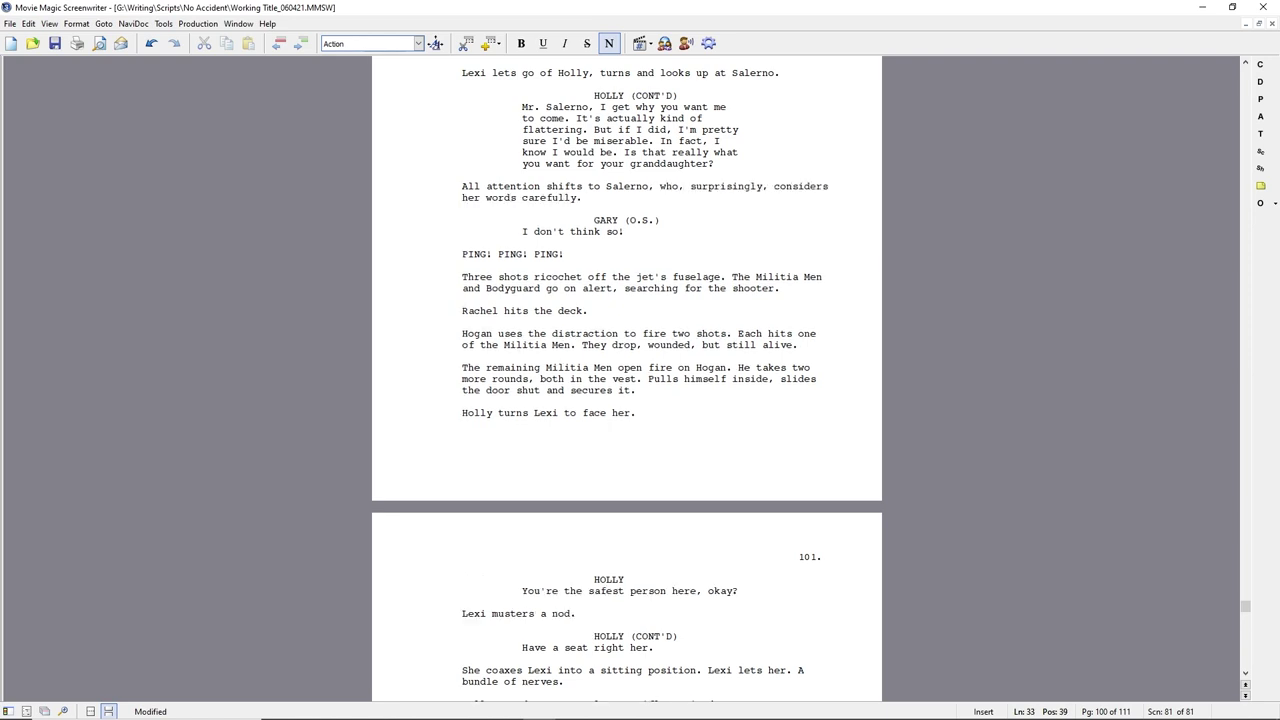
# - Reword the new action line to "All attention shifts to Salerno as he considers her words."
pyautogui.hotkey('ctrl', 'Right')
pyautogui.hotkey('shift', 'Down')
pyautogui.write('as he considers her words.')
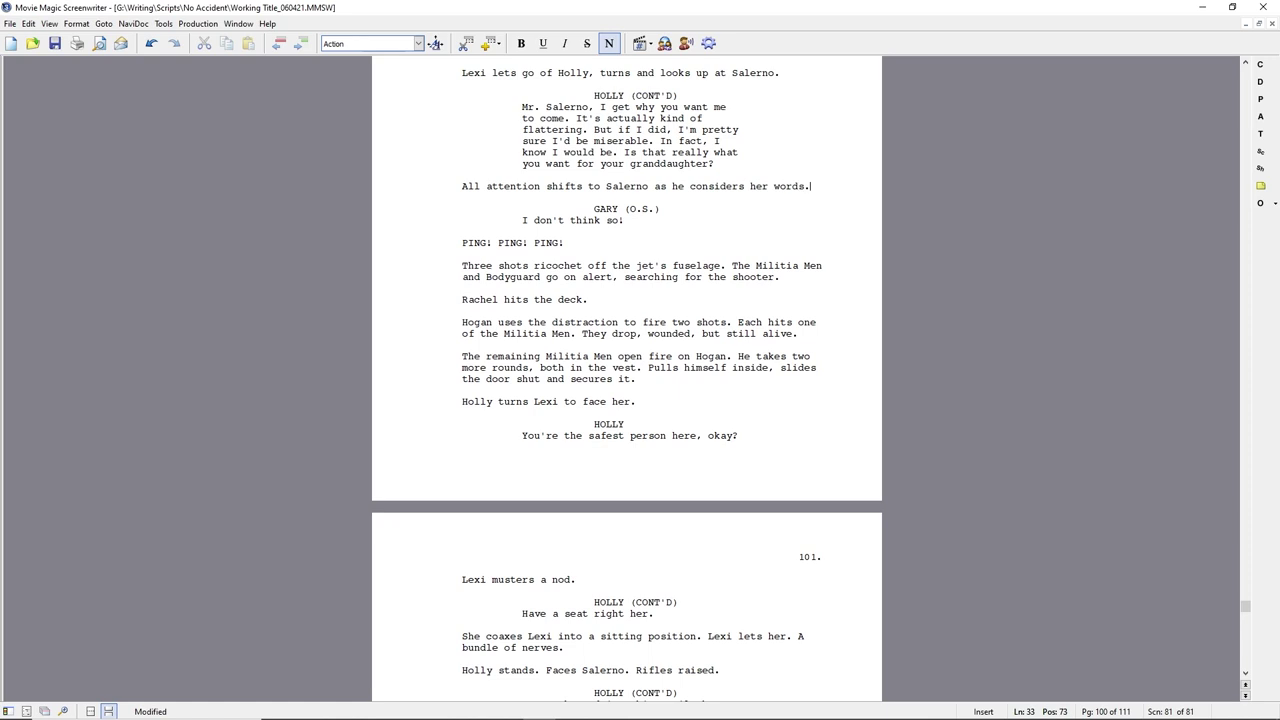
# - Add the action line "Rachel, sensing it's all slipping away, grabs Lexi, square her up to her."
pyautogui.press('Return')
pyautogui.write("Rachel, sensing it's all slipping awa")
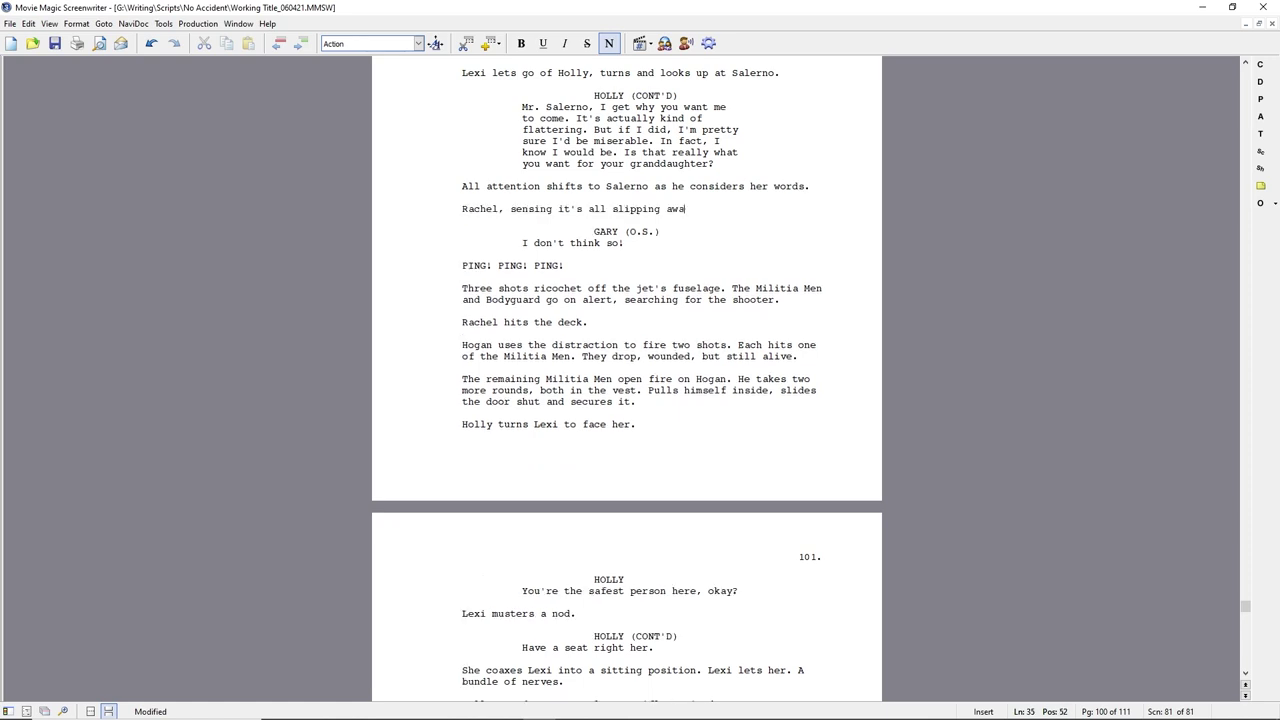
pyautogui.write('y, grabs Lexi, square her up to her.')
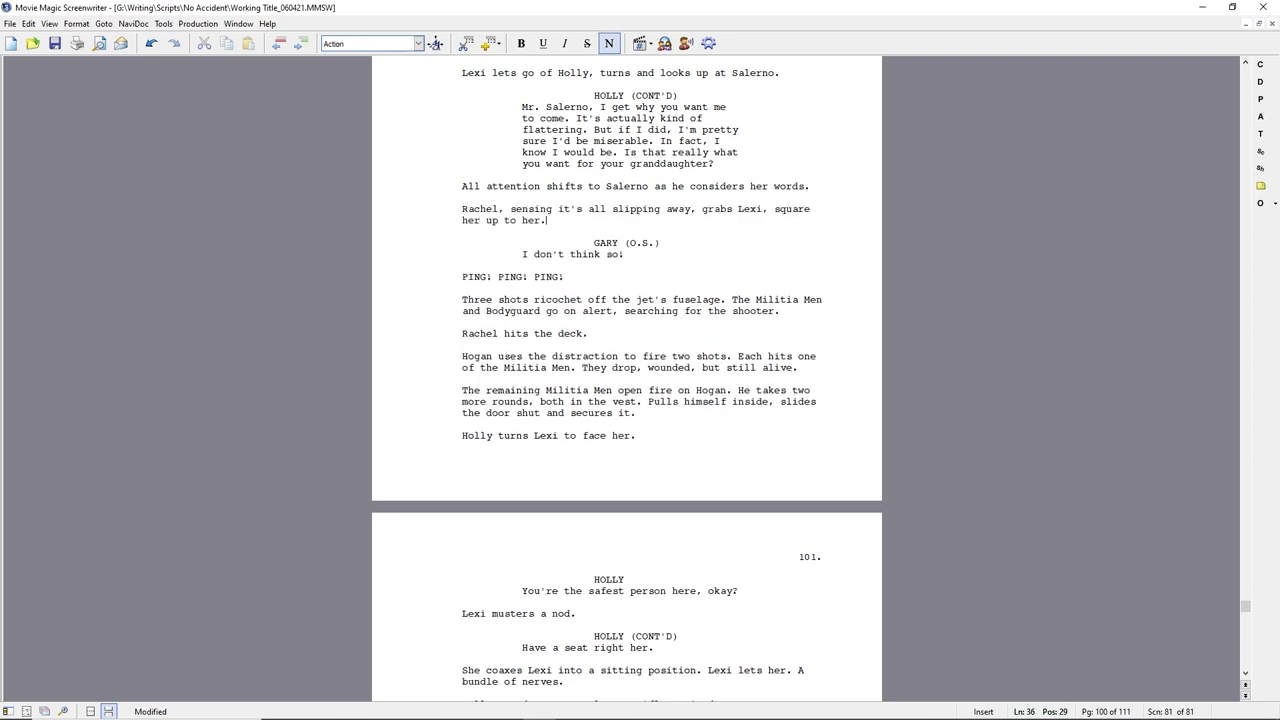
# - Add a dialogue block for Rachel reading "He can give you everything you want. Everything you've never had."
pyautogui.press('Return')
pyautogui.press('Tab')
pyautogui.write('RACHEL')
pyautogui.press('Return')
pyautogui.write('He can give you everythin')
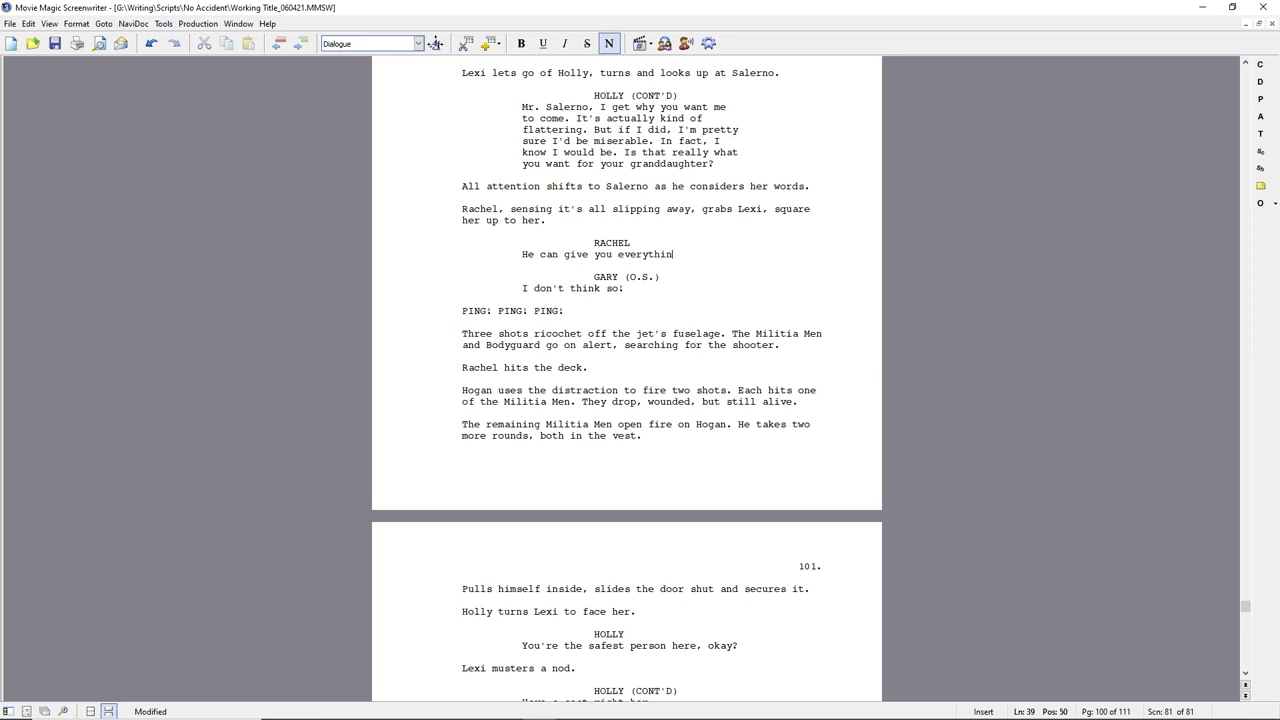
pyautogui.write('g you want. Everythi')
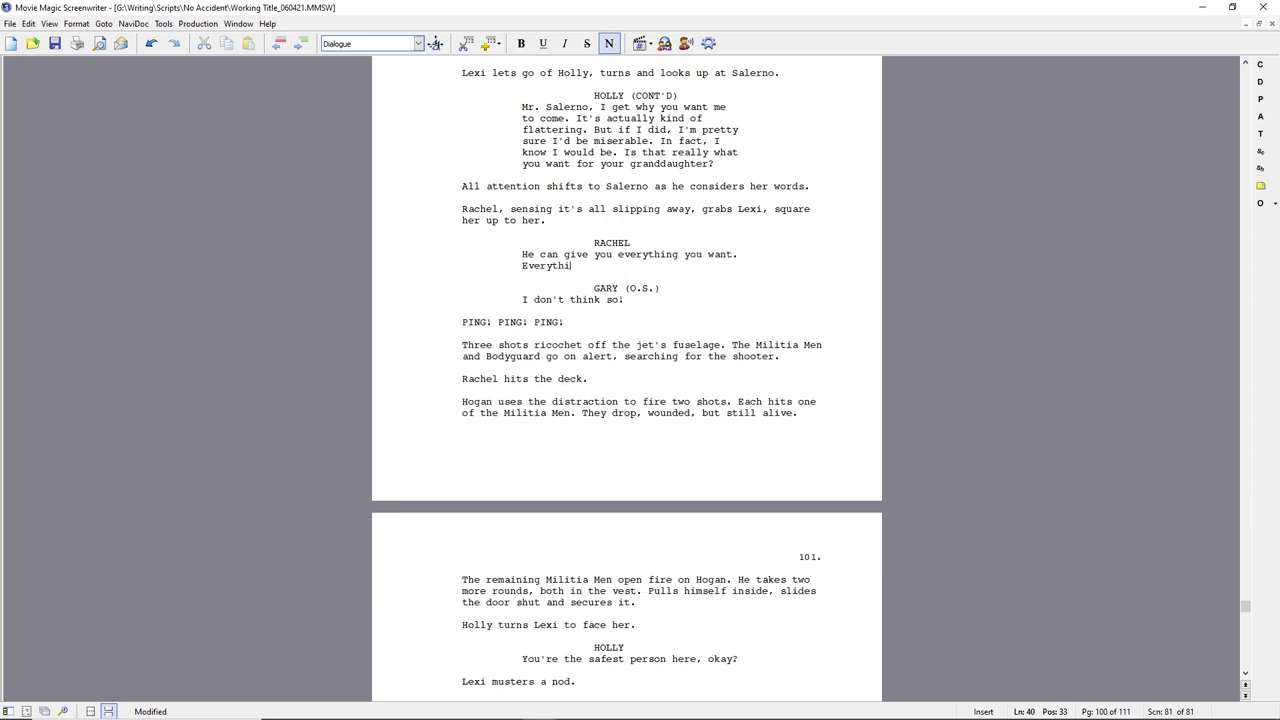
pyautogui.write("ng you've never had.")
# - Start a dialogue block for Lexi below Rachel's speech
pyautogui.press('Return')
pyautogui.press('Tab')
pyautogui.write('LEXI')
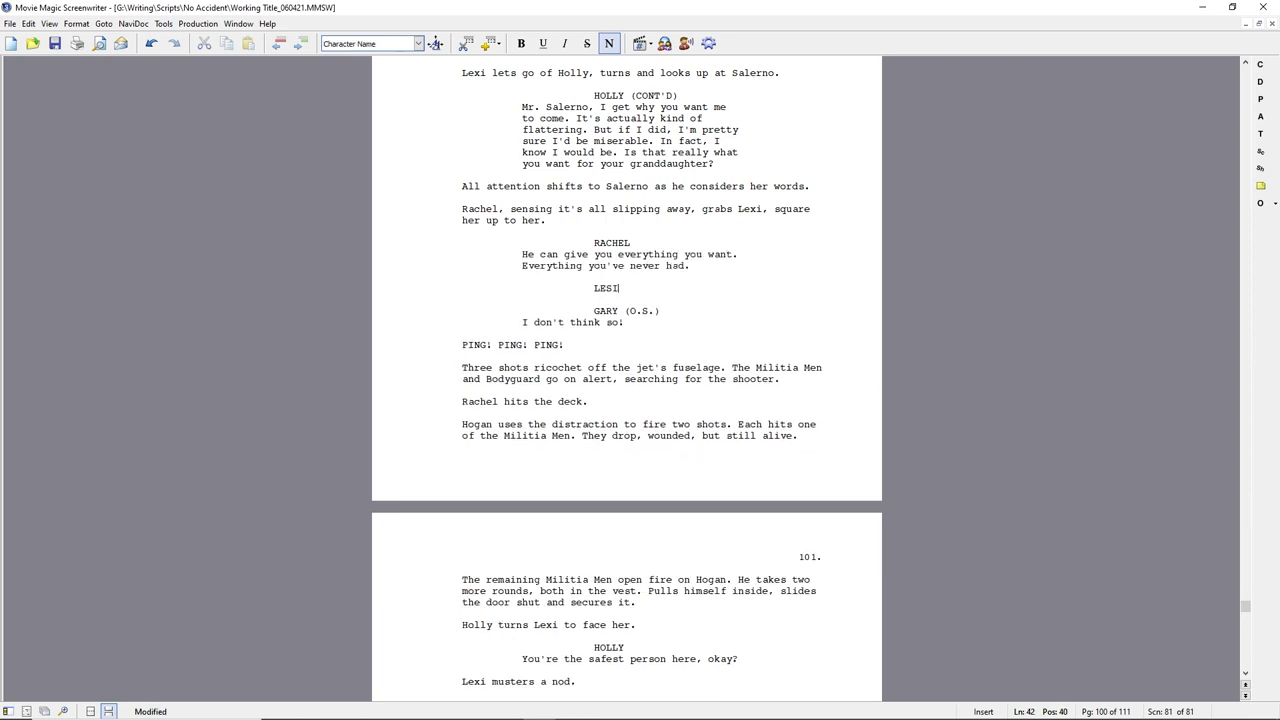
pyautogui.press('Return')
# - Shorten Rachel's speech to read "He can give you anything you want."
pyautogui.doubleClick(668, 256)
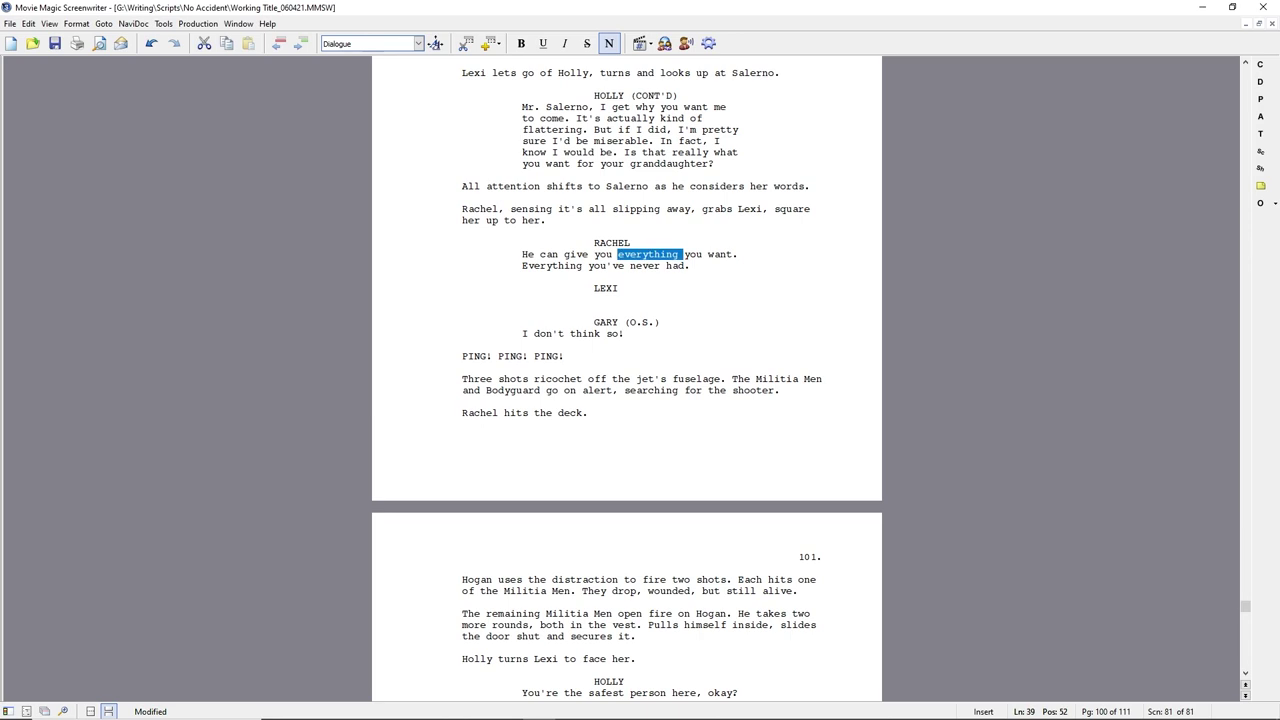
pyautogui.write('anything')
pyautogui.press('Return')
pyautogui.write('We both kncw ')
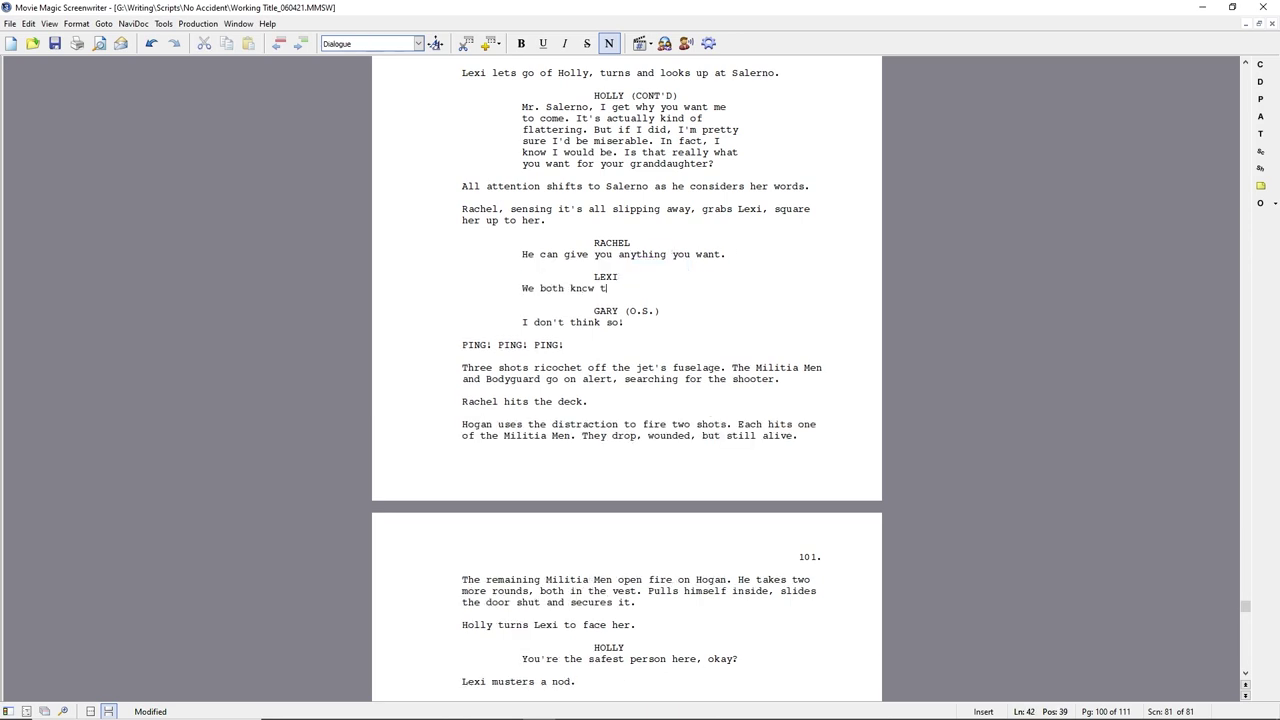
pyautogui.write("that's not")
pyautogui.press('BackSpace')
pyautogui.press('BackSpace')
pyautogui.press('BackSpace')
pyautogui.press('BackSpace')
pyautogui.press('BackSpace')
pyautogui.press('BackSpace')
pyautogui.press('BackSpace')
pyautogui.press('BackSpace')
pyautogui.press('BackSpace')
pyautogui.press('BackSpace')
pyautogui.press('BackSpace')
pyautogui.press('BackSpace')
pyautogui.press('BackSpace')
pyautogui.press('BackSpace')
pyautogui.press('BackSpace')
pyautogui.press('BackSpace')
pyautogui.press('BackSpace')
pyautogui.press('BackSpace')
pyautogui.press('BackSpace')
pyautogui.press('BackSpace')
pyautogui.write('And by extension')
pyautogui.press('BackSpace')
pyautogui.press('BackSpace')
pyautogui.press('BackSpace')
pyautogui.press('BackSpace')
pyautogui.press('BackSpace')
pyautogui.press('BackSpace')
pyautogui.press('BackSpace')
pyautogui.press('BackSpace')
pyautogui.press('BackSpace')
pyautogui.press('BackSpace')
pyautogui.press('BackSpace')
pyautogui.press('BackSpace')
pyautogui.press('BackSpace')
pyautogui.press('BackSpace')
pyautogui.press('BackSpace')
pyautogui.press('BackSpace')
# - Insert the action line "Rachel's eyes plead with her." between Rachel's speech and Lexi's dialogue block
pyautogui.click(726, 255)
pyautogui.press('Return')
pyautogui.write("Rachel's e")
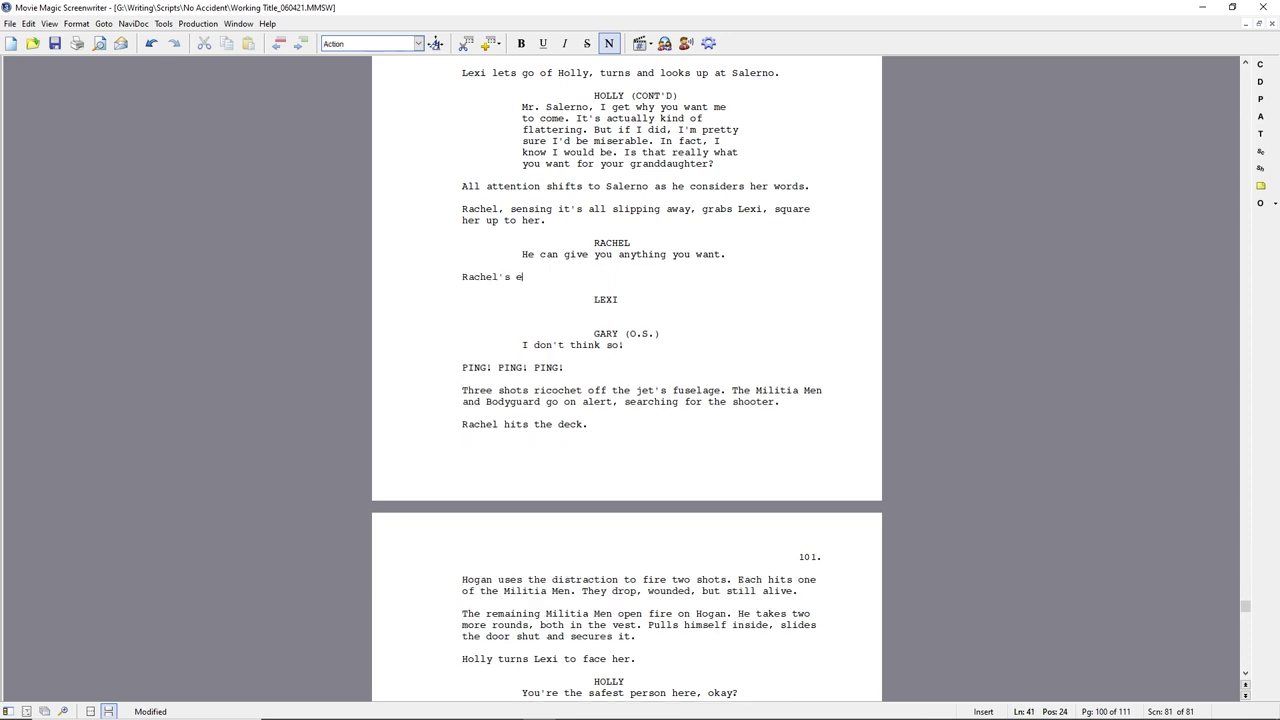
pyautogui.write('yes plead with her.')
# - Add the action line "A long moment. Lexi's eyes shift to Salerno." above Lexi's dialogue block
pyautogui.press('Return')
pyautogui.write("Lexi's ey")
pyautogui.press('BackSpace')
pyautogui.press('BackSpace')
pyautogui.press('BackSpace')
pyautogui.press('BackSpace')
pyautogui.press('BackSpace')
pyautogui.press('BackSpace')
pyautogui.press('BackSpace')
pyautogui.press('BackSpace')
pyautogui.press('BackSpace')
pyautogui.write('A long moment. ')
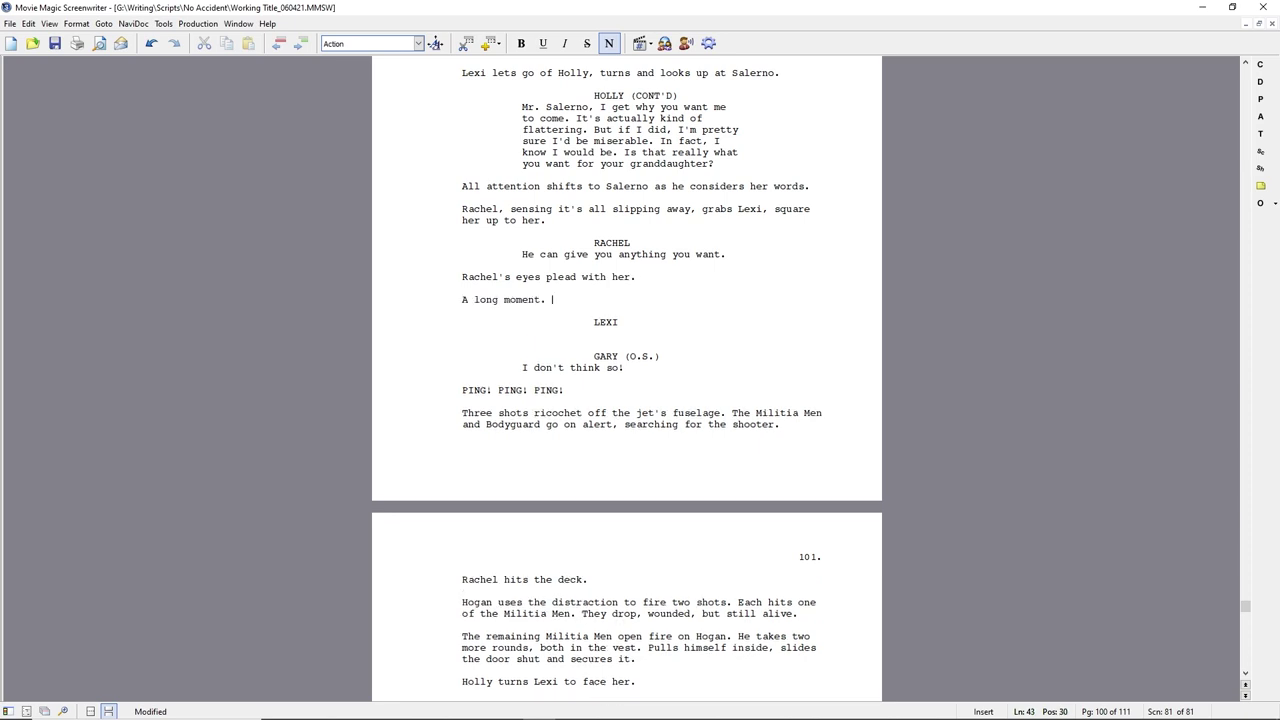
pyautogui.write("Lexi's eyes shift to Salerno.")
# - Fill in Lexi's empty dialogue with "No thanks."
pyautogui.press('Down')
pyautogui.press('Down')
pyautogui.write('No thanks.')
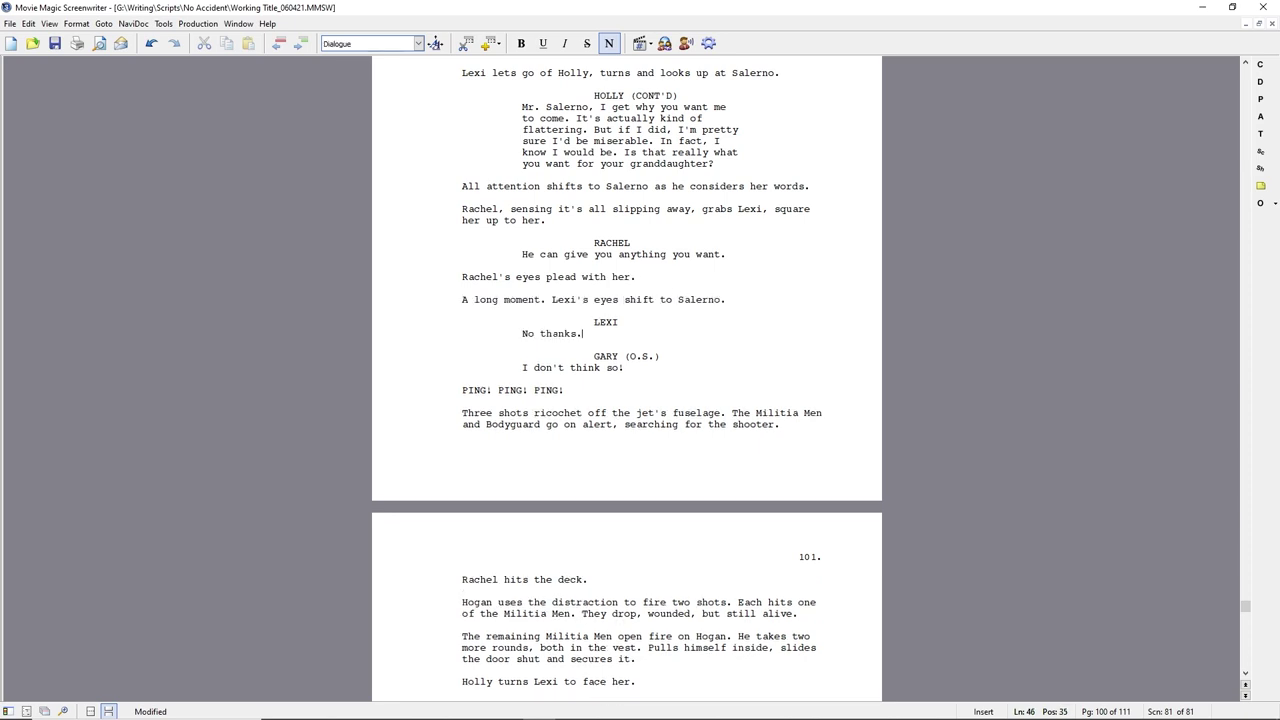
pyautogui.hotkey('shift', 'Home')
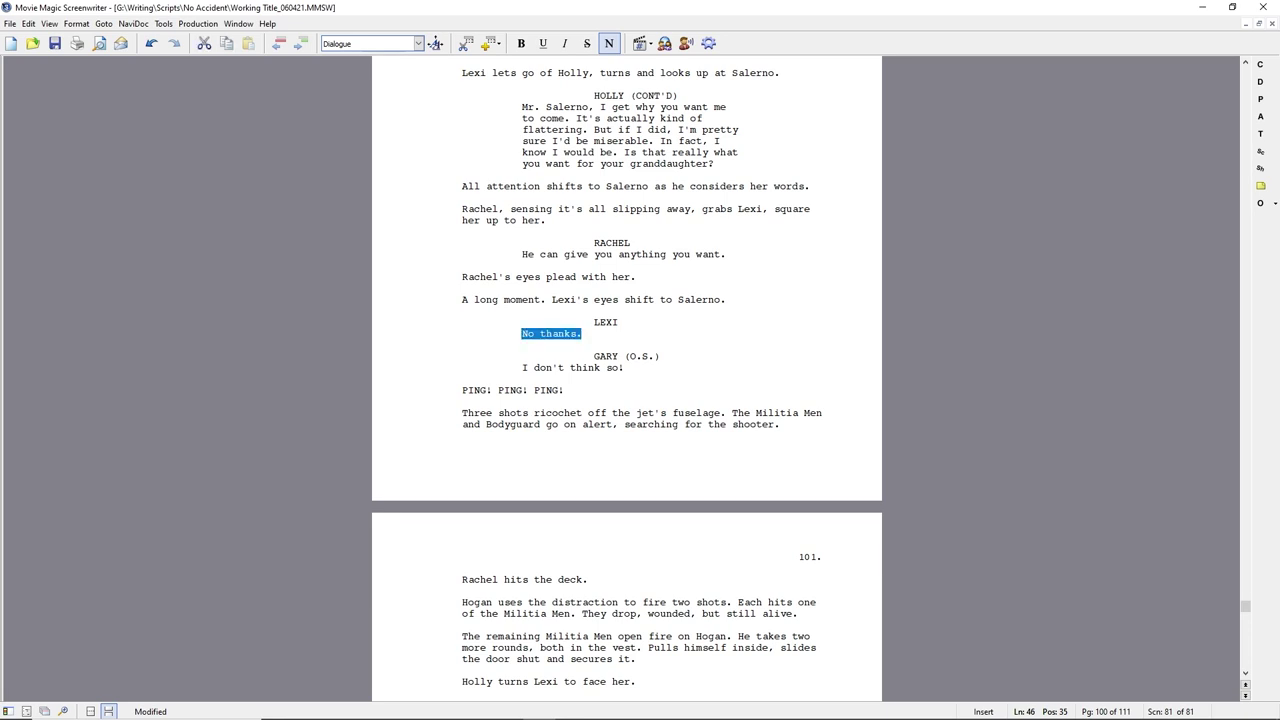
pyautogui.press('End')
# - Add the action lines "She turns, starts for the road." and "The Bodyguard and the Militia Men look to Salerno for direction."
pyautogui.press('Return')
pyautogui.write('She turns, starts for the road.')
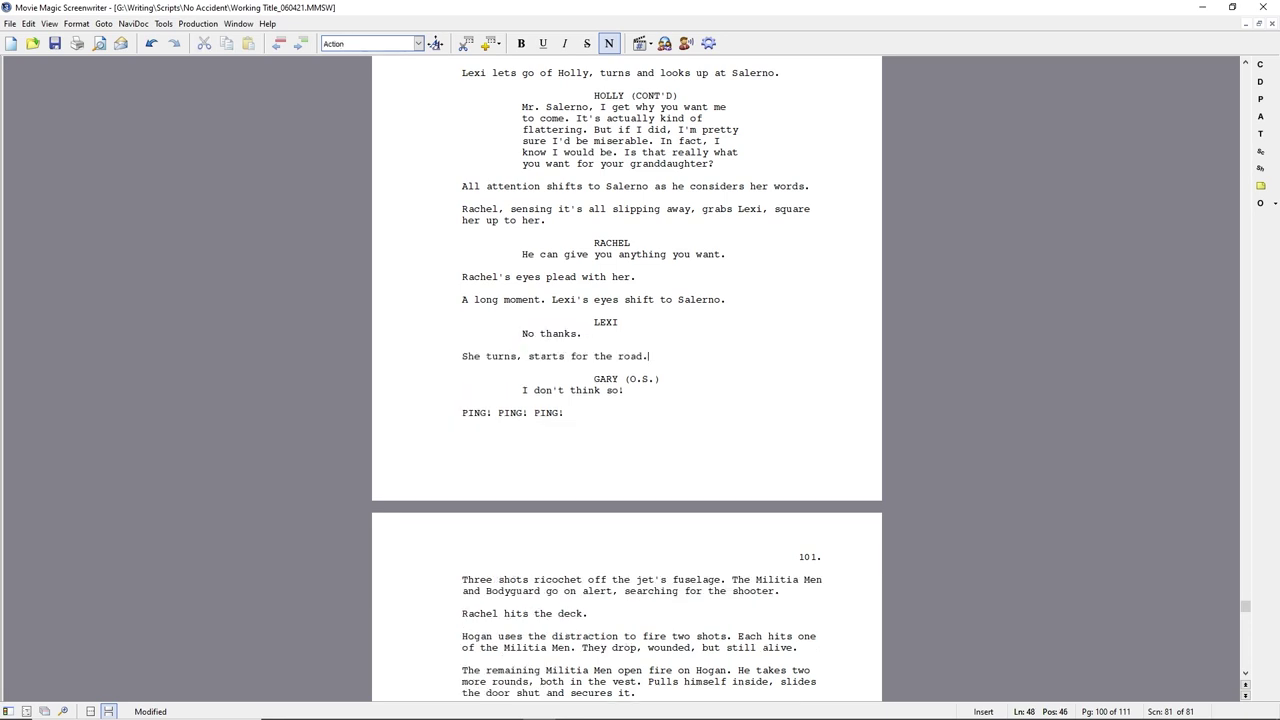
pyautogui.press('Return')
pyautogui.write('The Bodyguard and the Militia ')
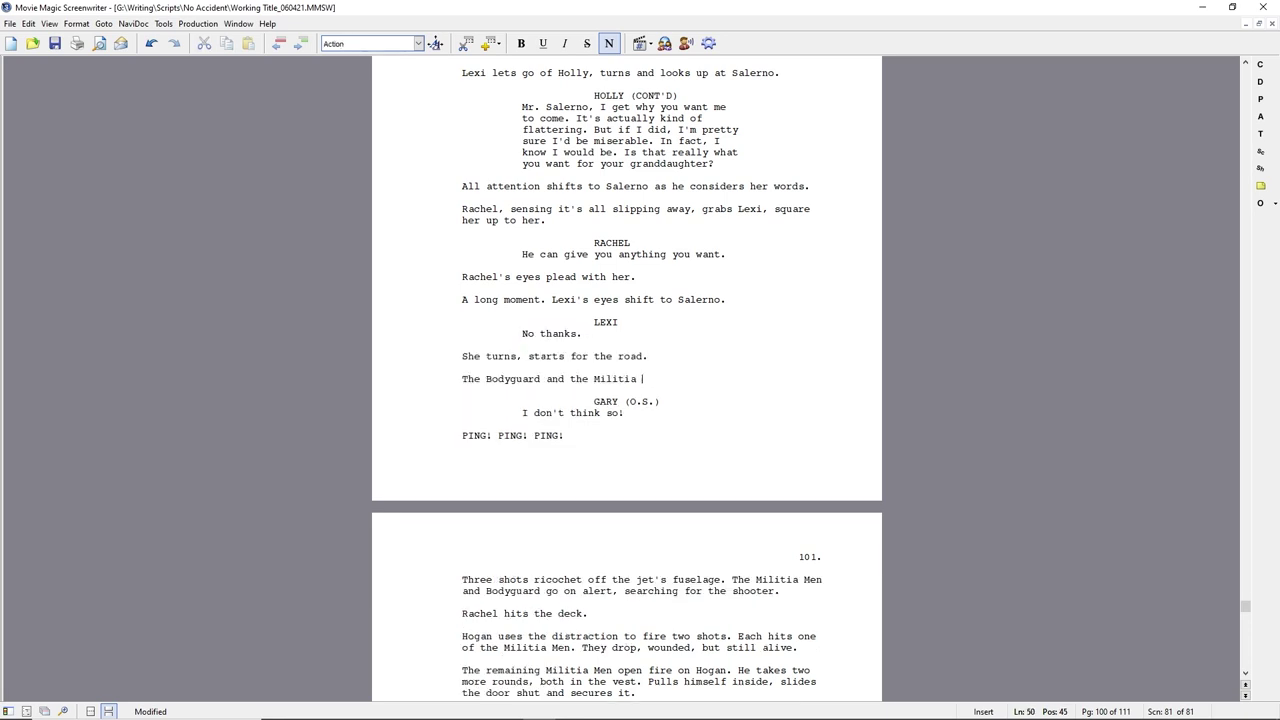
pyautogui.write('Men look to Salerno for direction.')
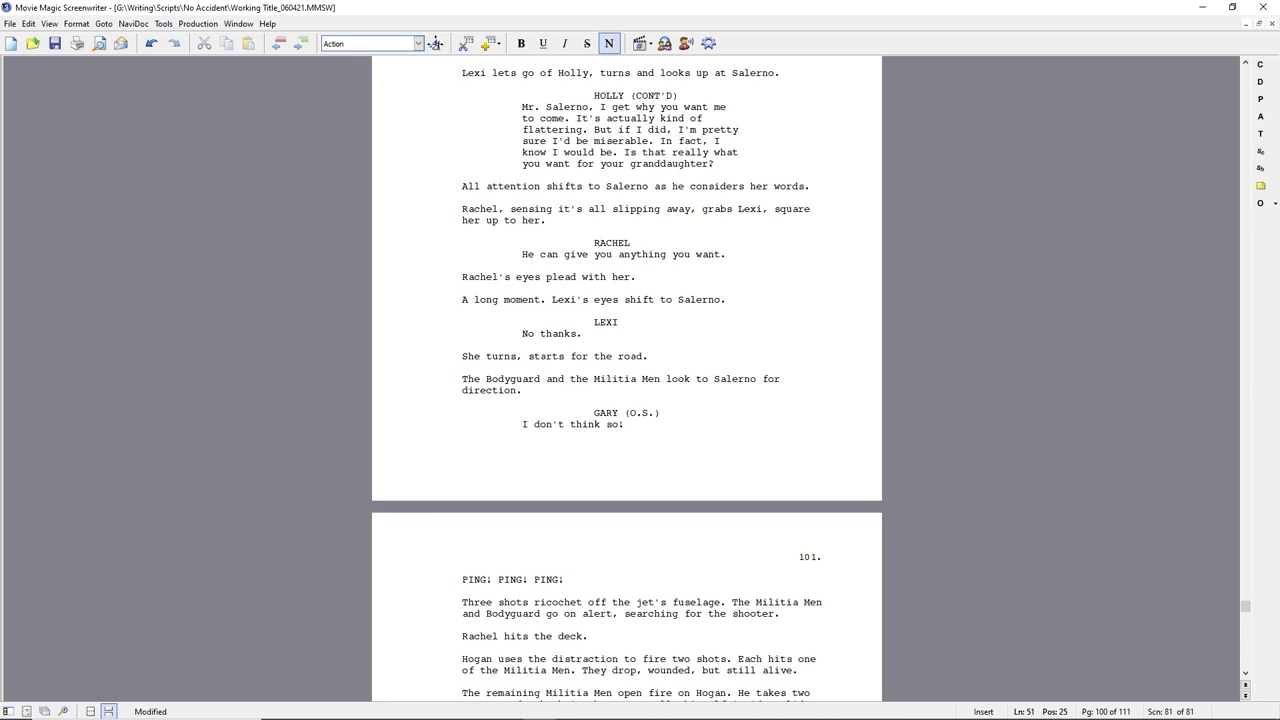
# - Extend the Bodyguard action paragraph with "His gaze lingers on Lexi until he feels the others' eyes on him."
pyautogui.write(' His gaze holds on Lexi for')
pyautogui.doubleClick(584, 390)
pyautogui.write('lingers')
pyautogui.press('End')
pyautogui.press('BackSpace')
pyautogui.press('BackSpace')
pyautogui.press('BackSpace')
pyautogui.press('BackSpace')
pyautogui.write('until he feels the other')
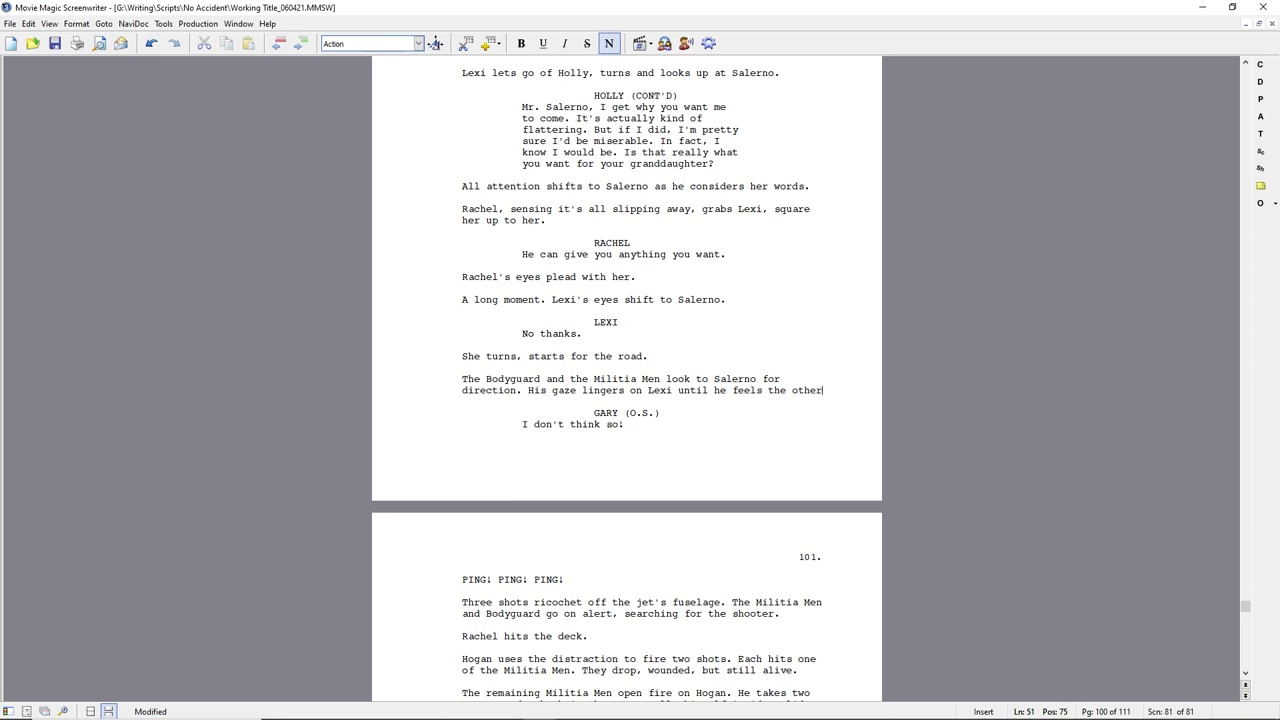
pyautogui.write("s' eyes on him.")
# - Rewrite the Bodyguard action paragraph as "Salerno's gaze lingers on Lexi until he feels his men's eyes on him, waiting for direction."
pyautogui.click(538, 379)
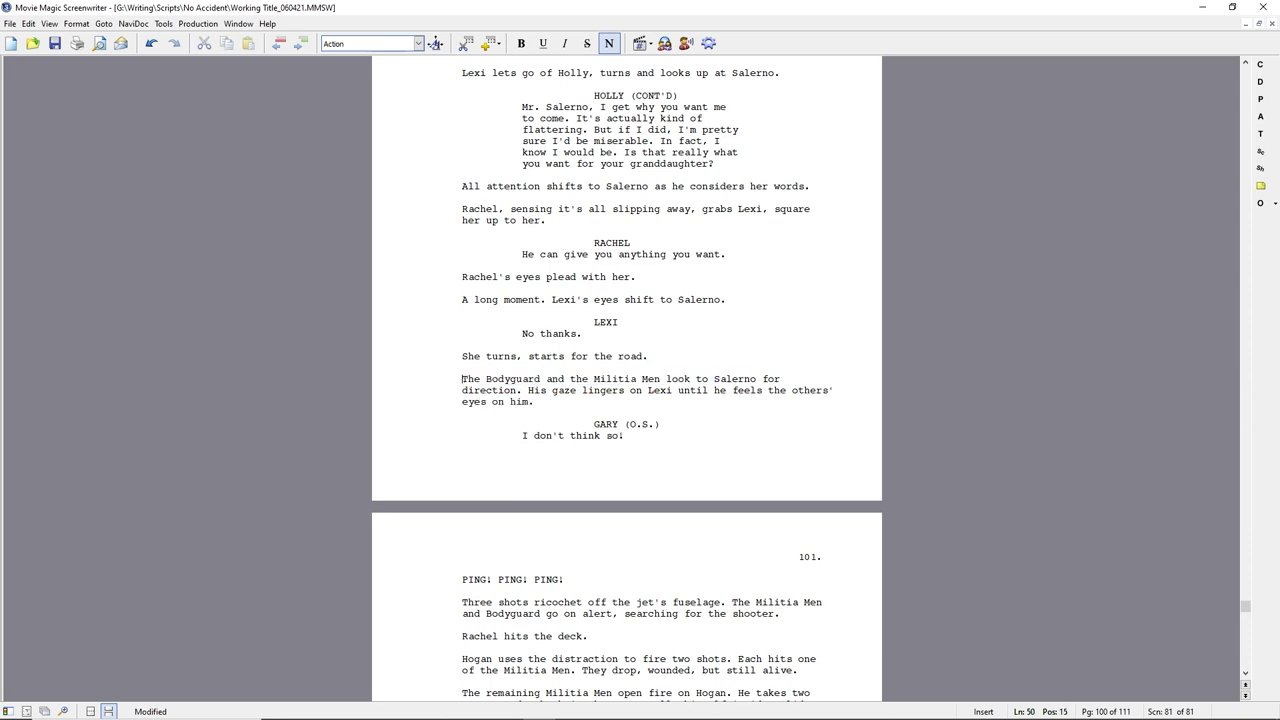
pyautogui.write("Salerno's")
pyautogui.moveTo(541, 402); pyautogui.dragTo(550, 390)
pyautogui.press('Delete')
pyautogui.write("gaze lingers on Lexi until he feels the others' eyes on him.")
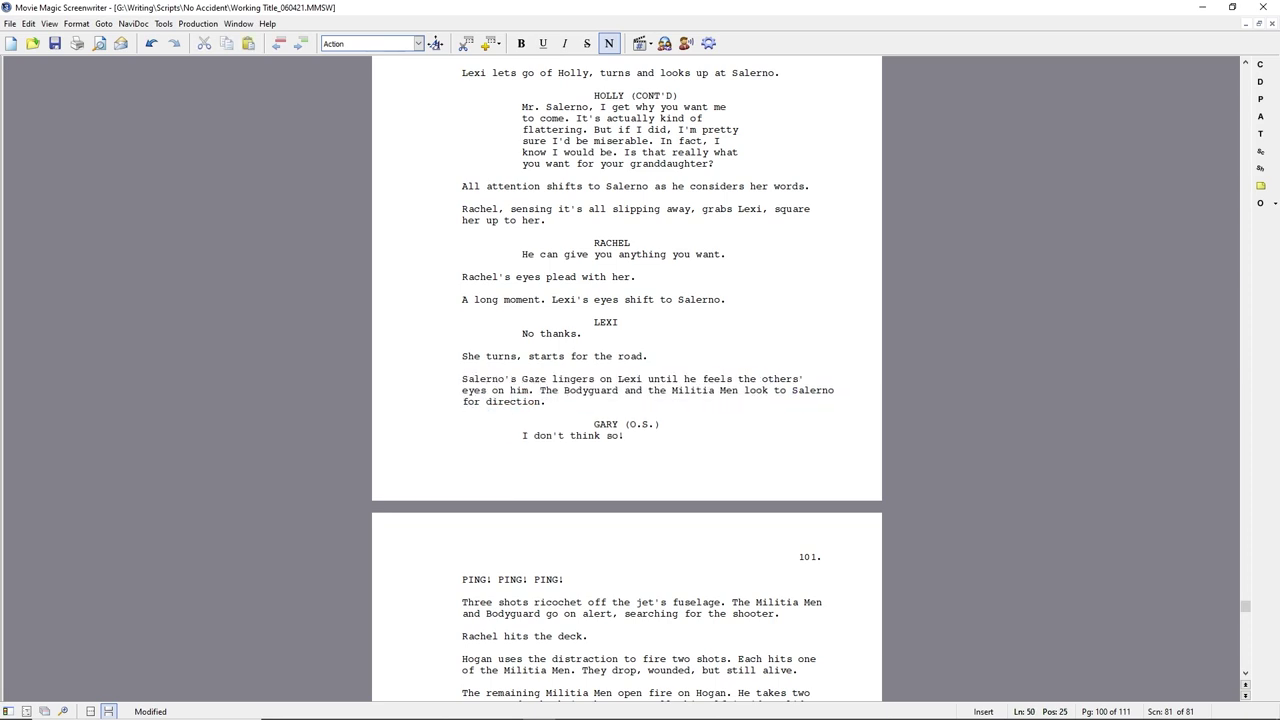
pyautogui.write("his men's eyes on him, waiting for")
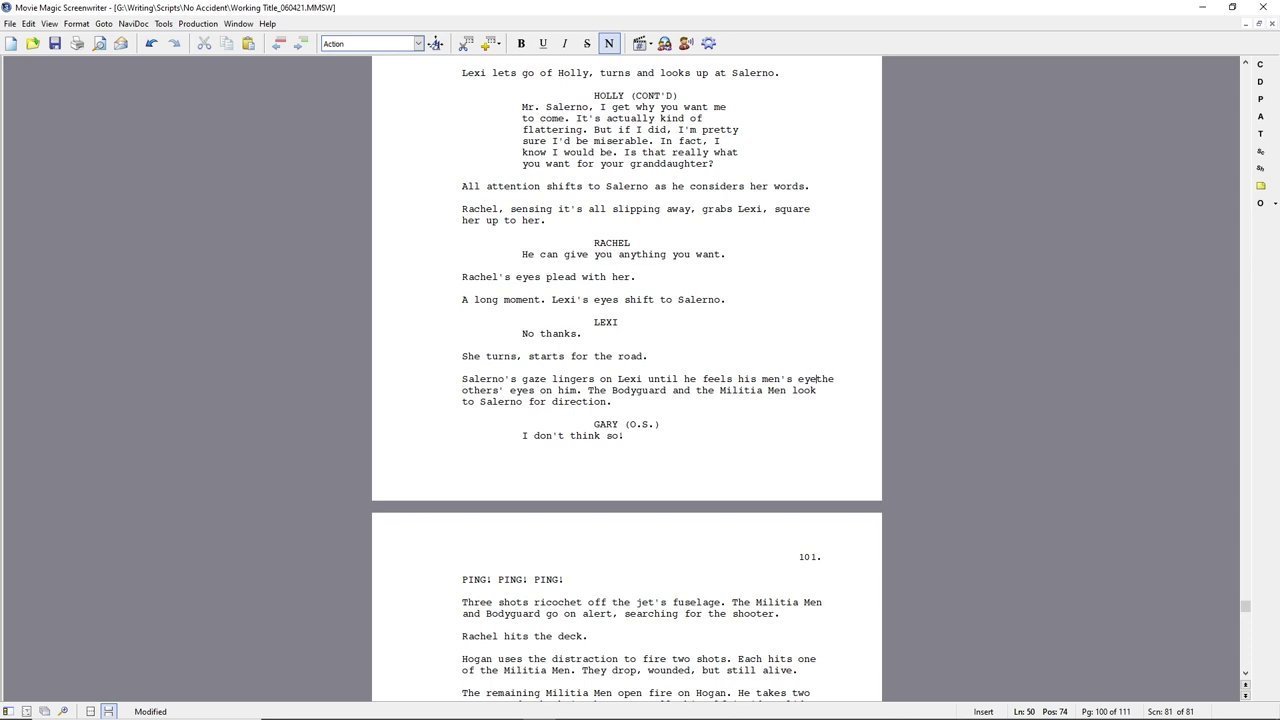
pyautogui.hotkey('ctrl', 'shift', 'Down')
pyautogui.write('intruction.')
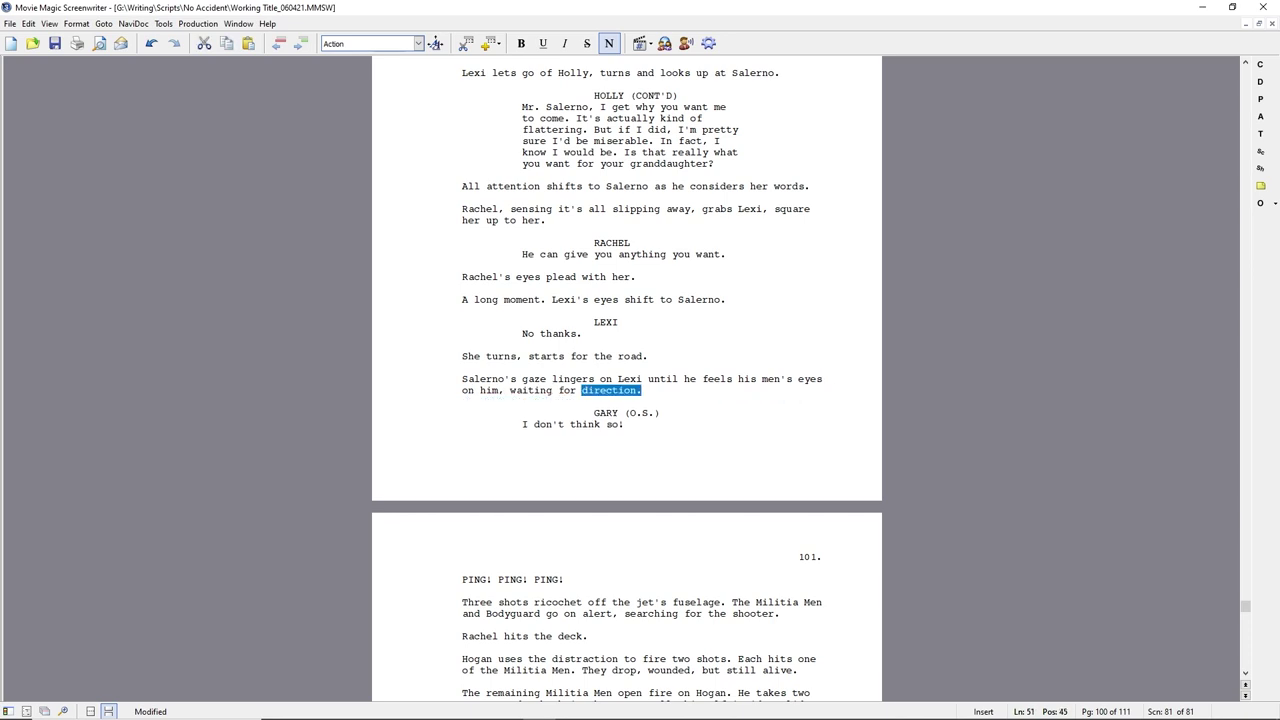